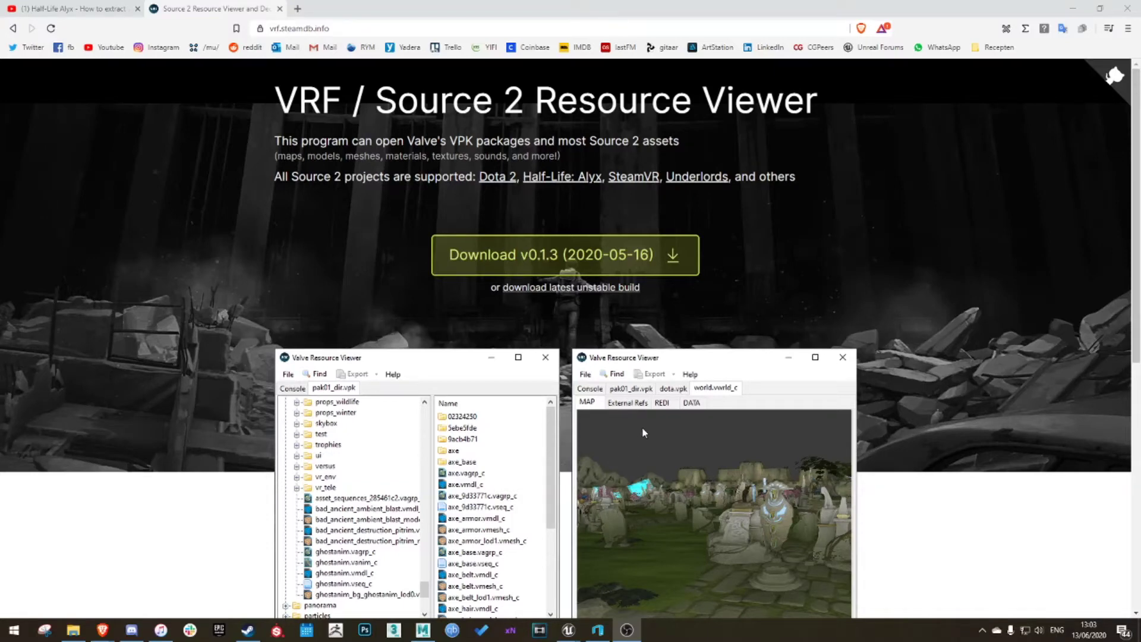
Look over the finished crowbar in the Unreal level, flying the camera around it.
scroll(658, 281, "down", 2)
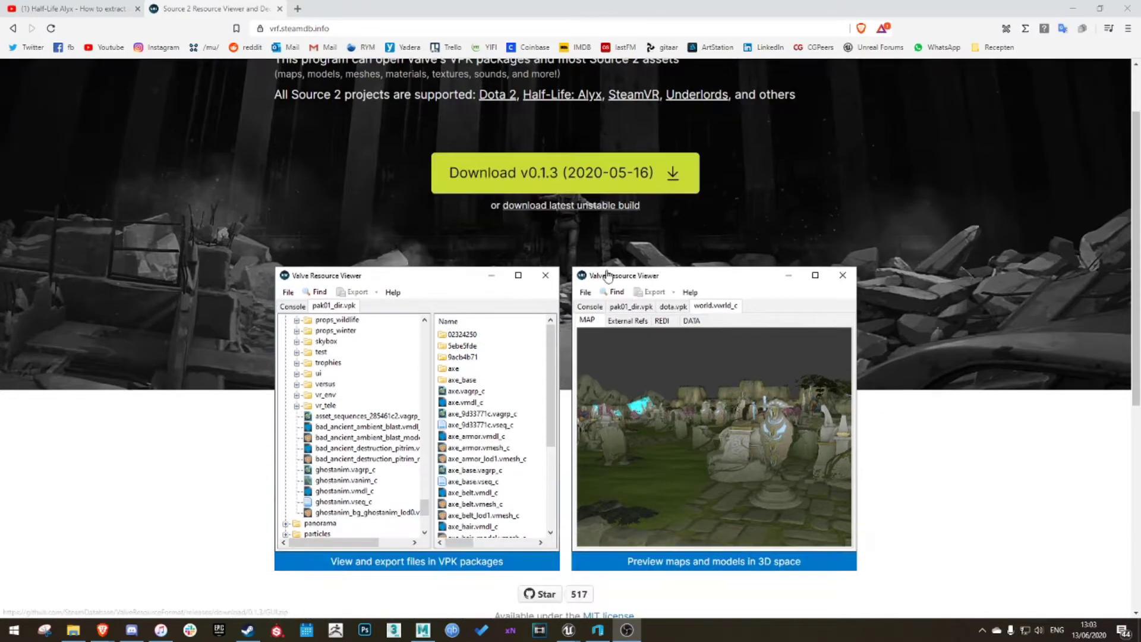
scroll(656, 312, "up", 2)
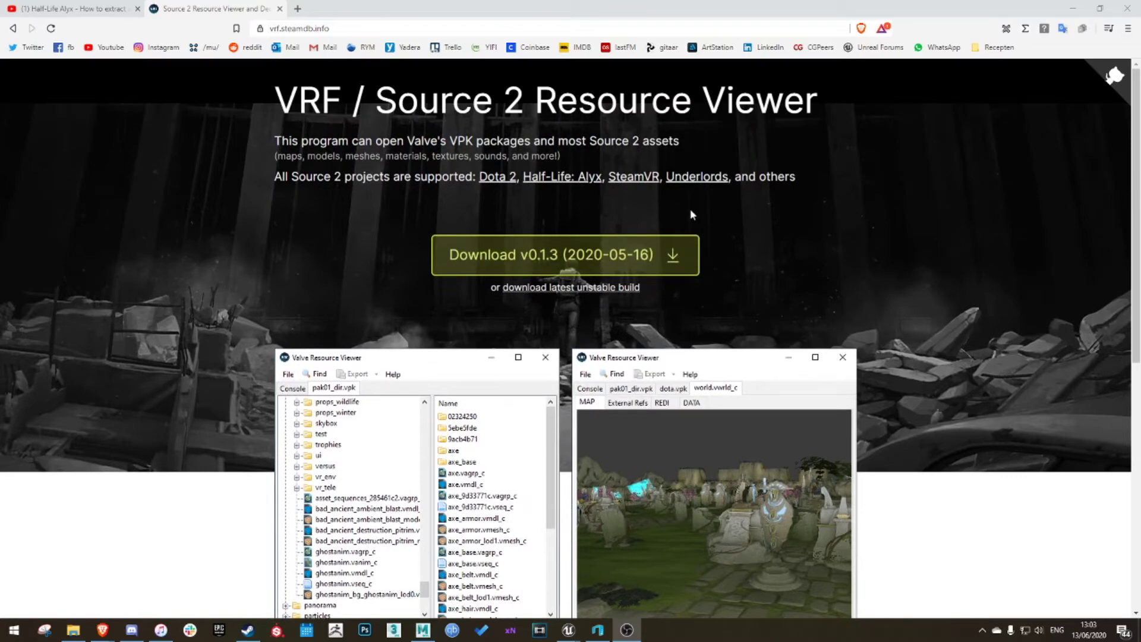
scroll(594, 310, "down", 2)
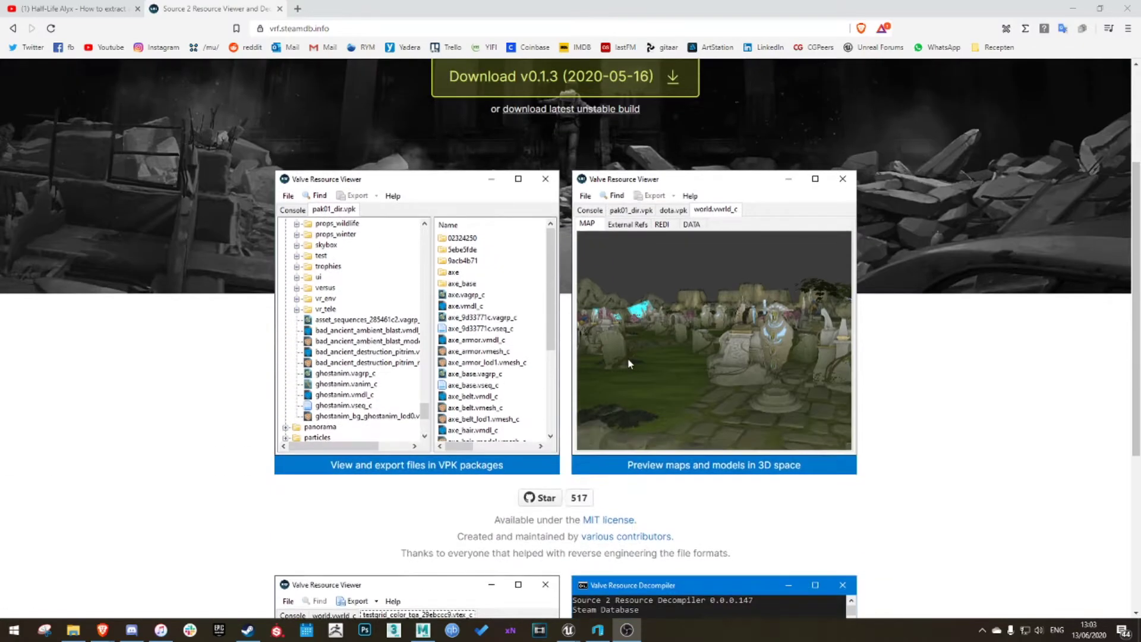
scroll(367, 285, "up", 2)
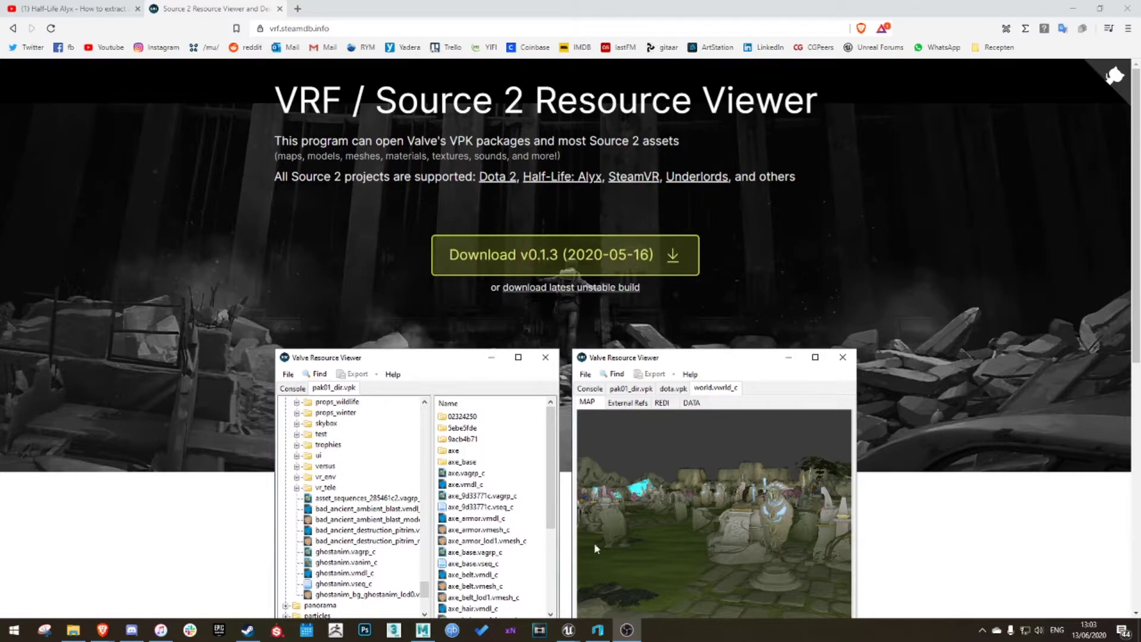
mouse_move(575, 638)
left_click(518, 584)
right_click_drag(774, 291, 826, 267)
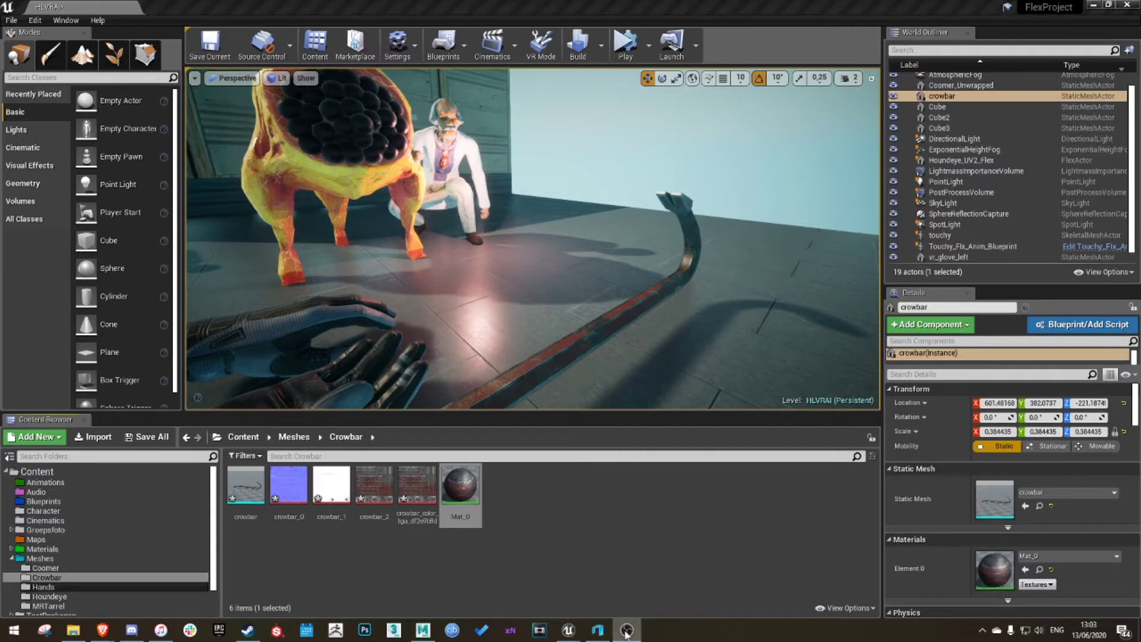
Return to the VRF web page, select its site address, and move on to File Explorer.
mouse_move(98, 631)
left_click(192, 591)
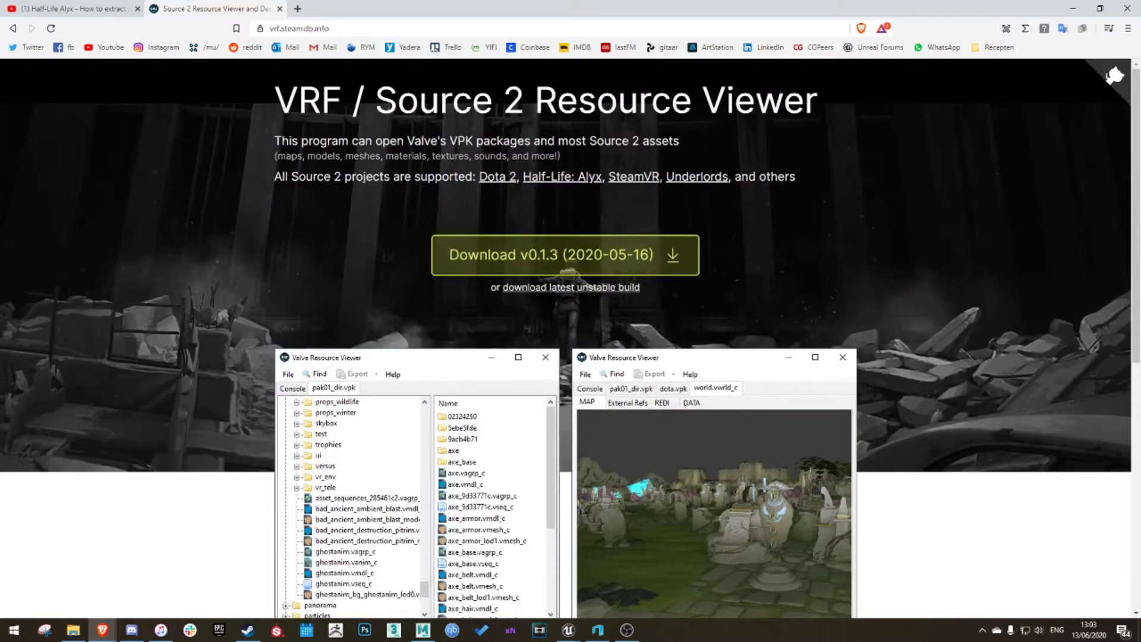
scroll(564, 256, "down", 2)
scroll(564, 256, "up", 2)
left_click(238, 31)
left_click(854, 258)
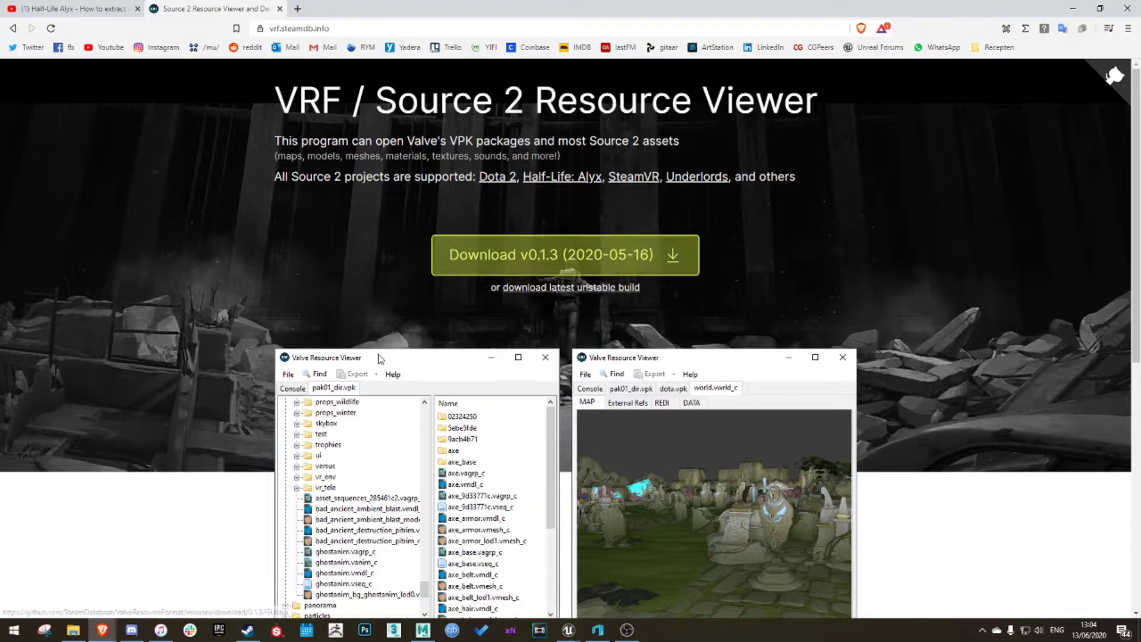
scroll(127, 510, "down", 1)
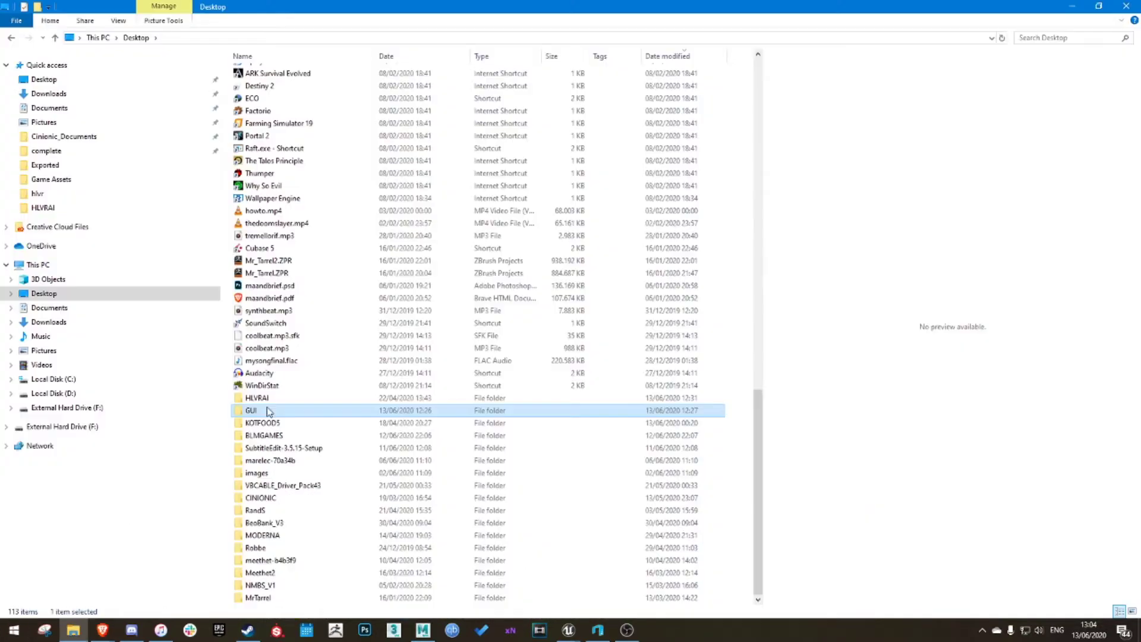
Launch VRF.exe from the GUI folder and load Half-Life: Alyx's pak01_dir.vpk from the hlvr folder.
double_click(275, 400)
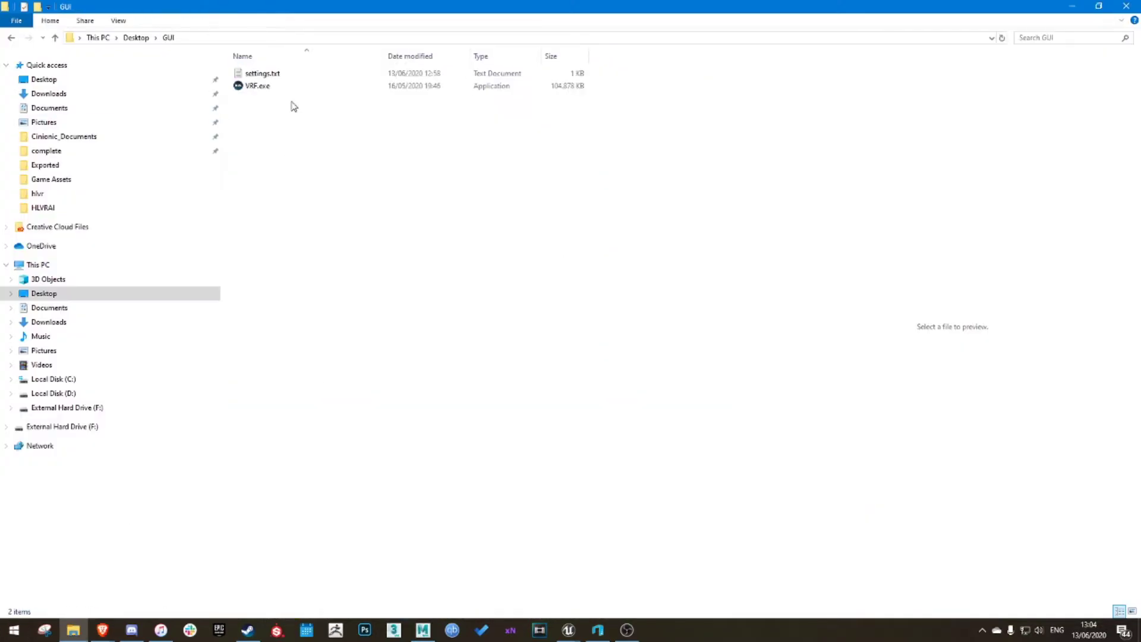
double_click(279, 87)
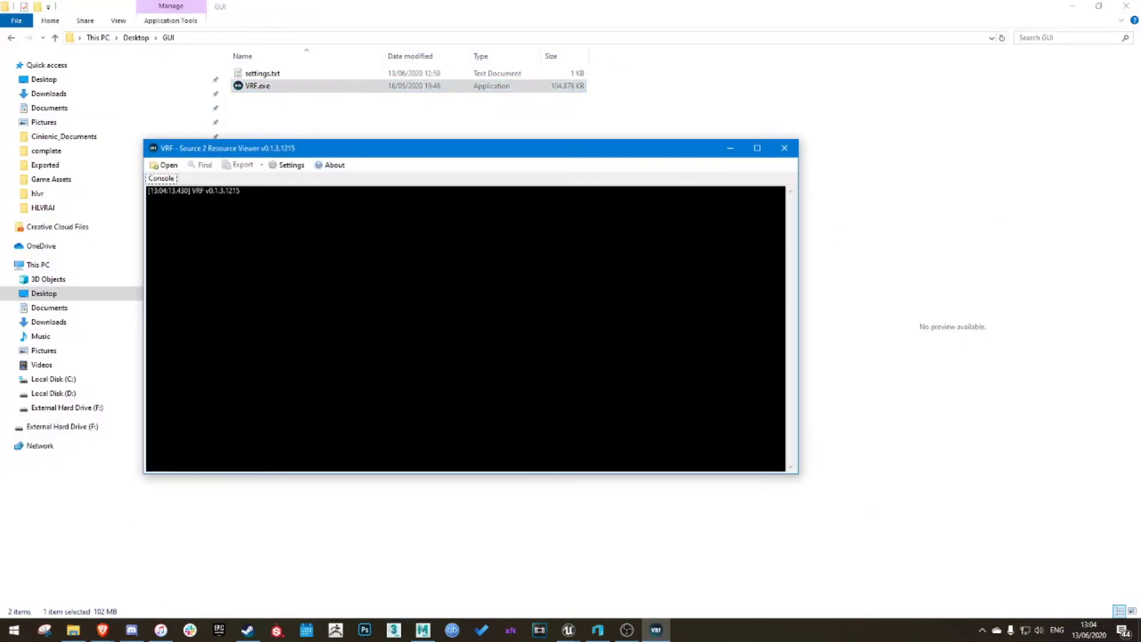
left_click(164, 166)
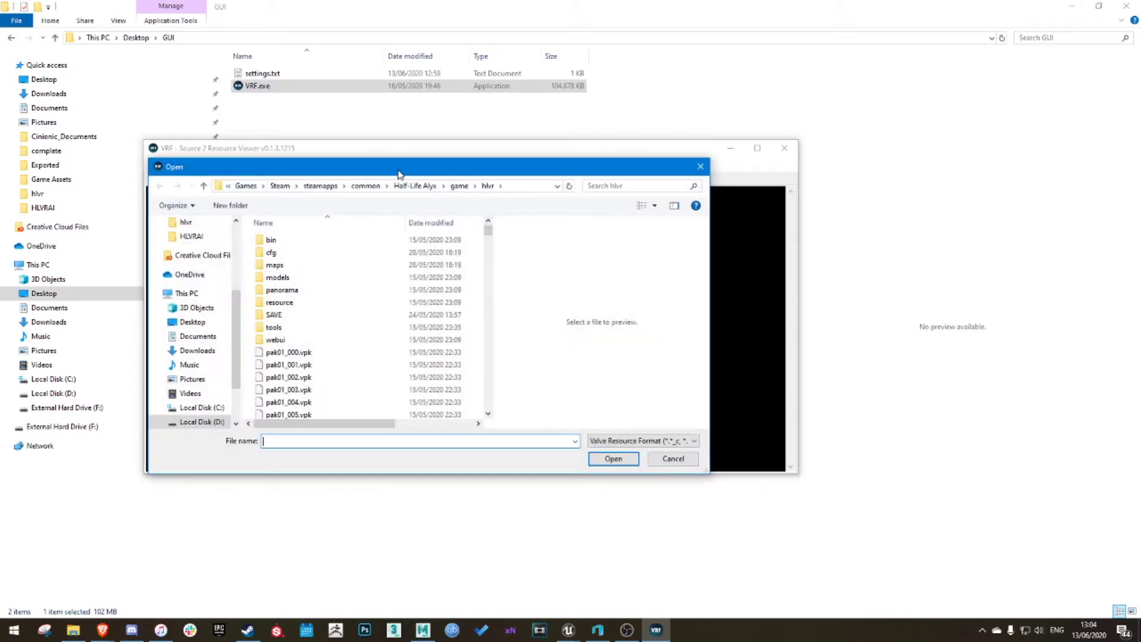
left_click_drag(398, 173, 458, 205)
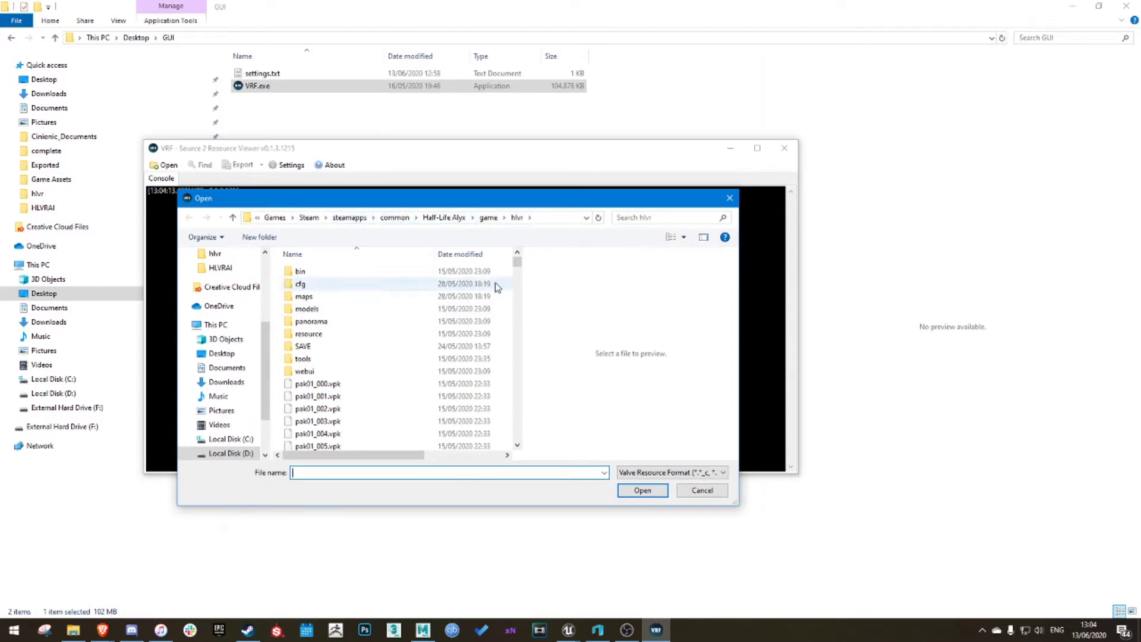
left_click_drag(516, 261, 517, 436)
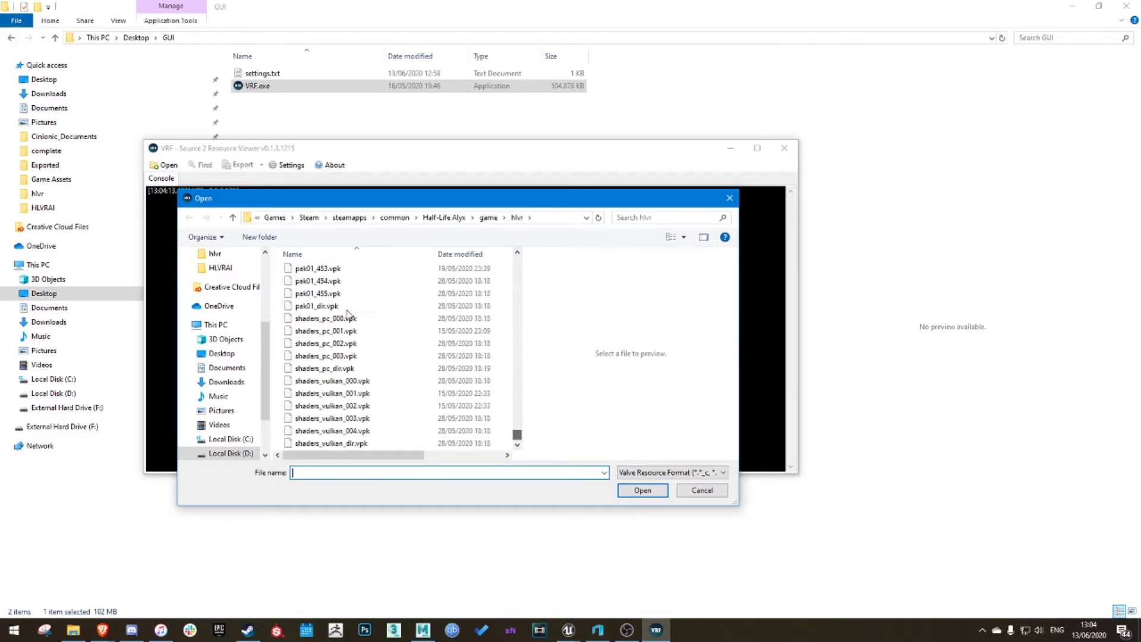
left_click(330, 308)
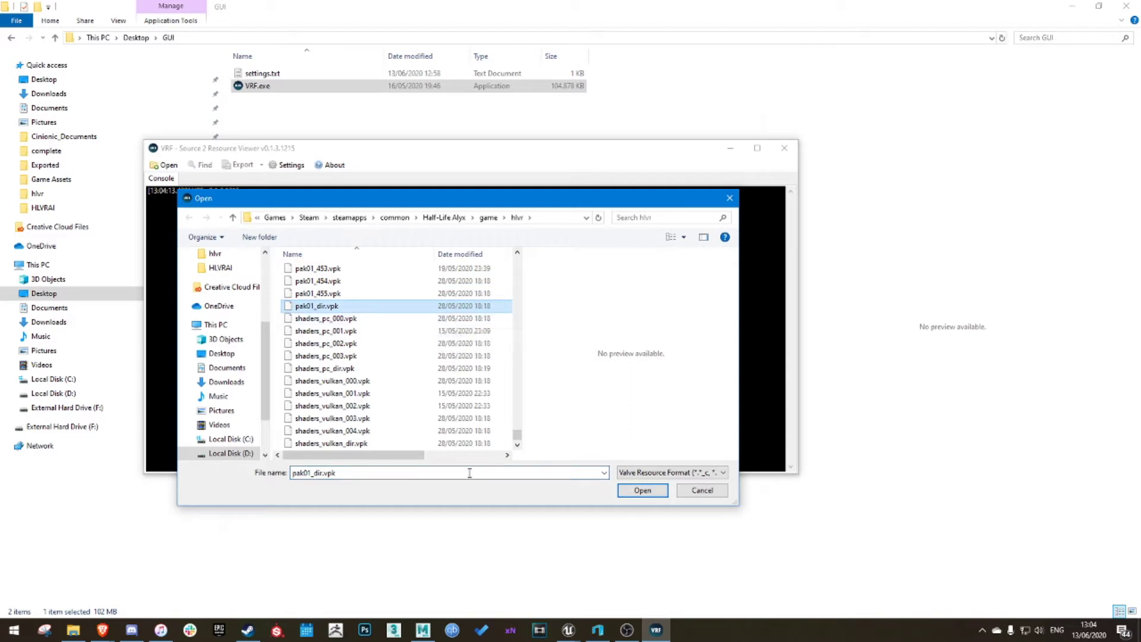
left_click(634, 494)
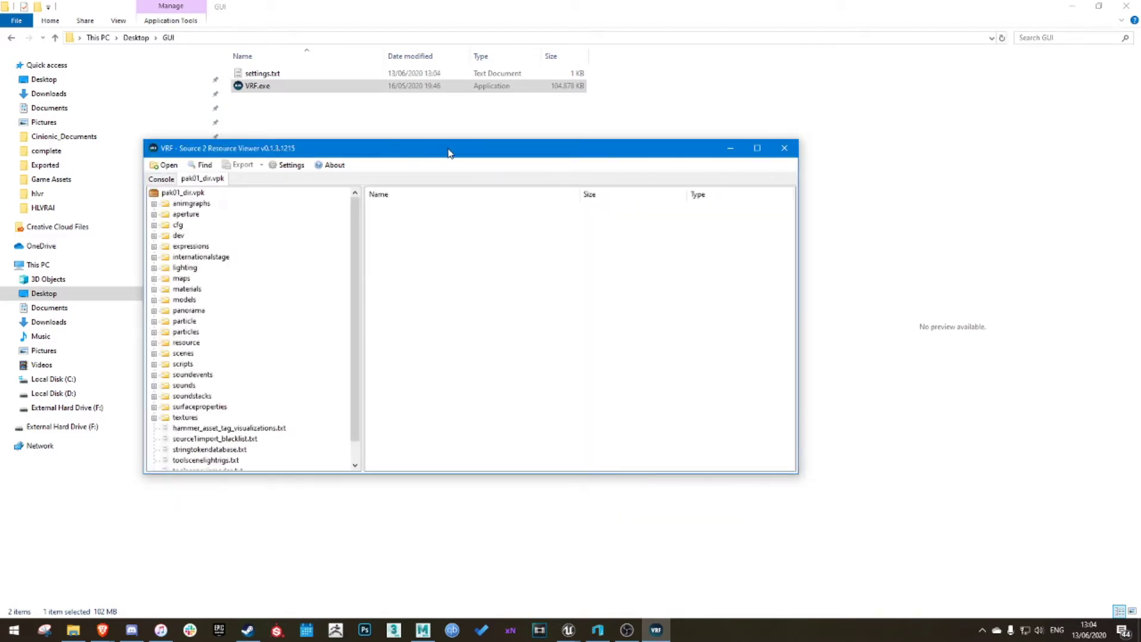
Search the package for files named 'crowbar'.
left_click_drag(450, 150, 515, 141)
left_click(260, 156)
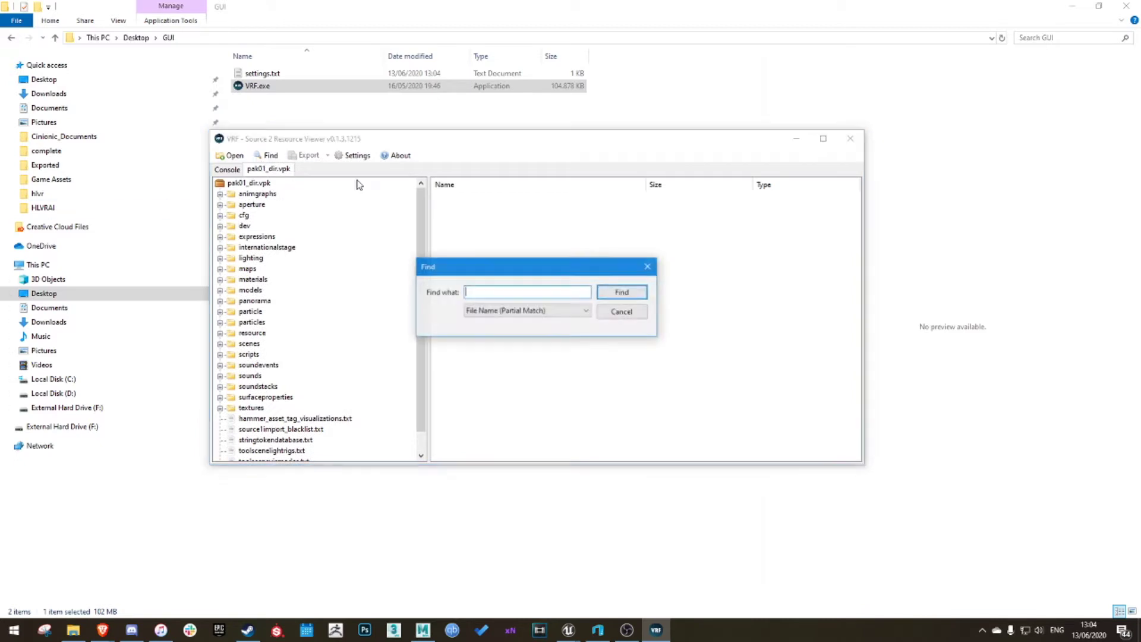
type("crowb")
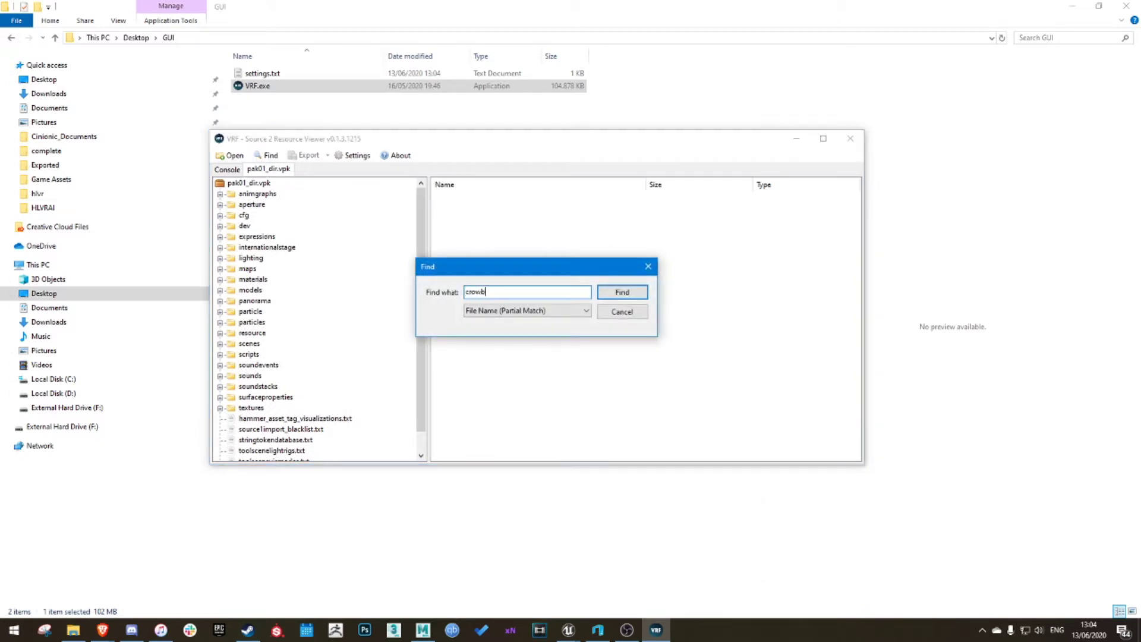
type("ar")
key("Return")
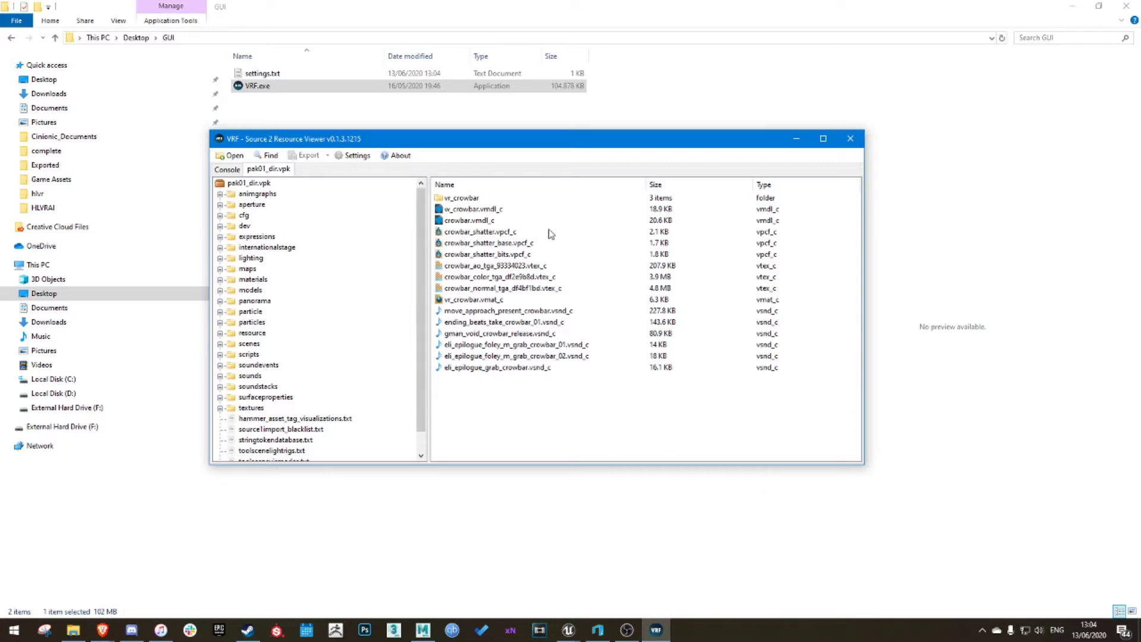
Preview crowbar.vmdl_c as a 3D model, then return to the pak01_dir.vpk file listing.
double_click(495, 223)
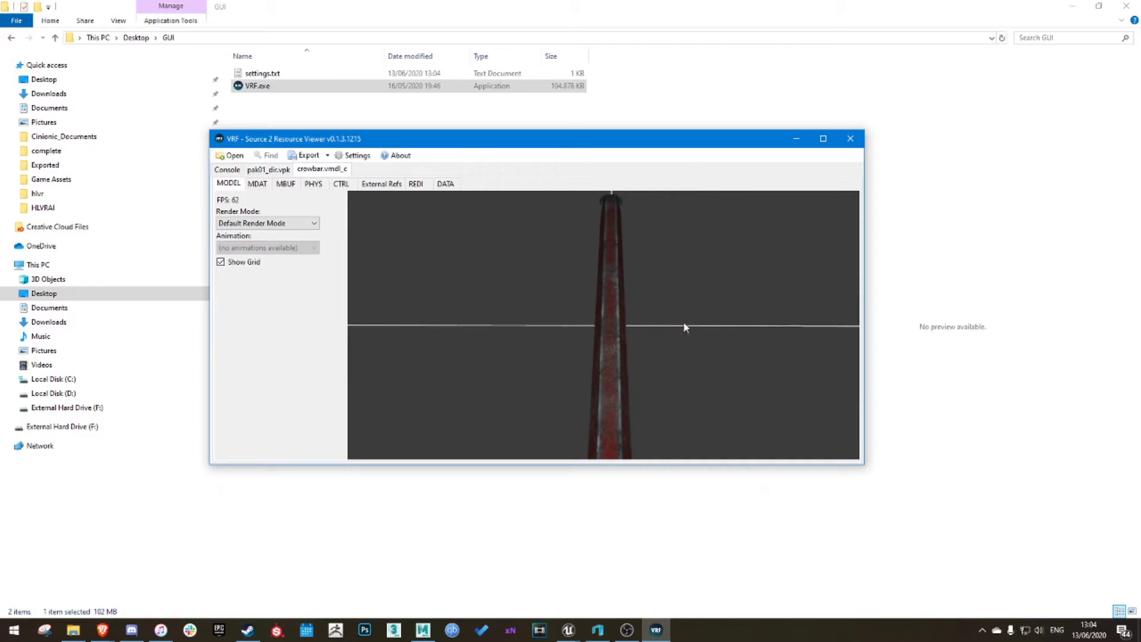
left_click_drag(685, 315, 533, 326)
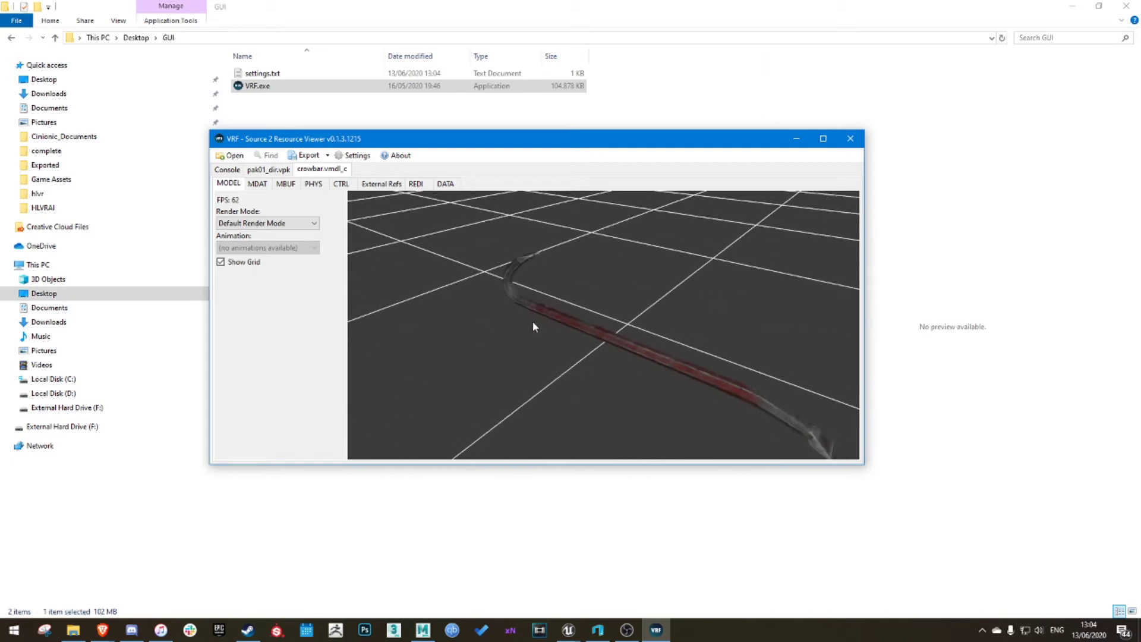
left_click(264, 170)
Decompile crowbar.vmdl_c and export it as crowbar.gltf into a new Desktop folder 'Video test'.
right_click(497, 221)
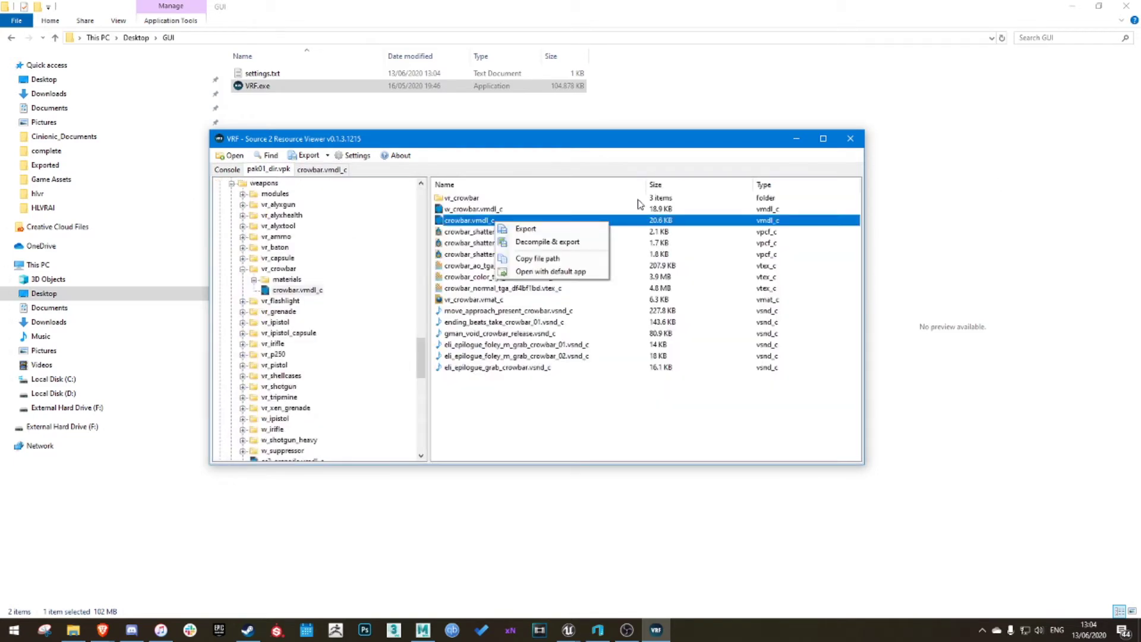
left_click(583, 241)
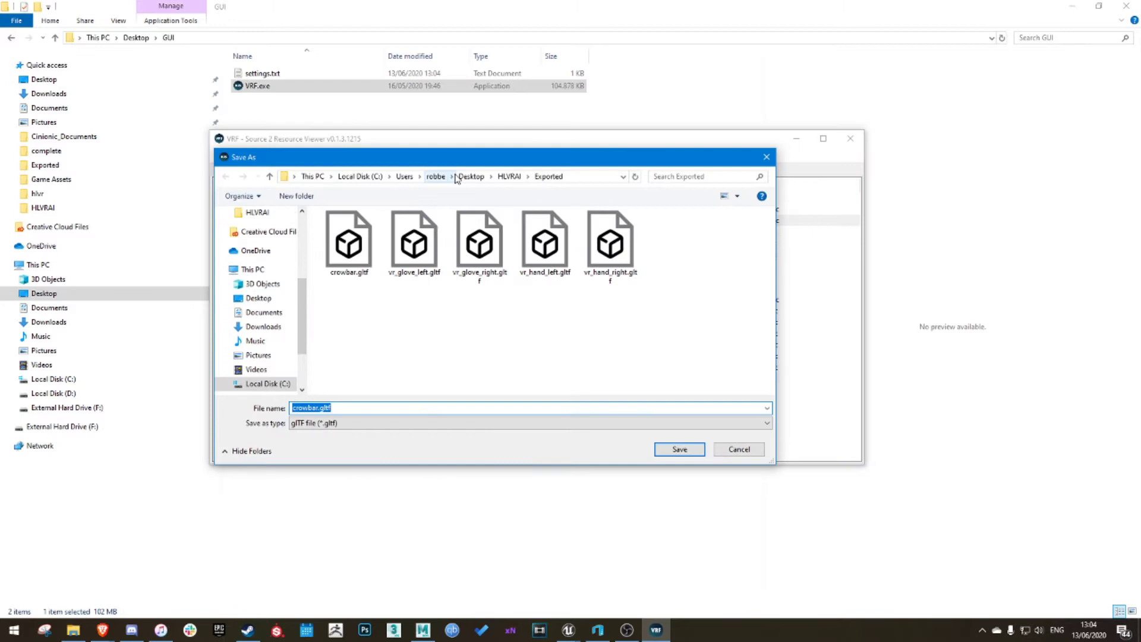
left_click(509, 175)
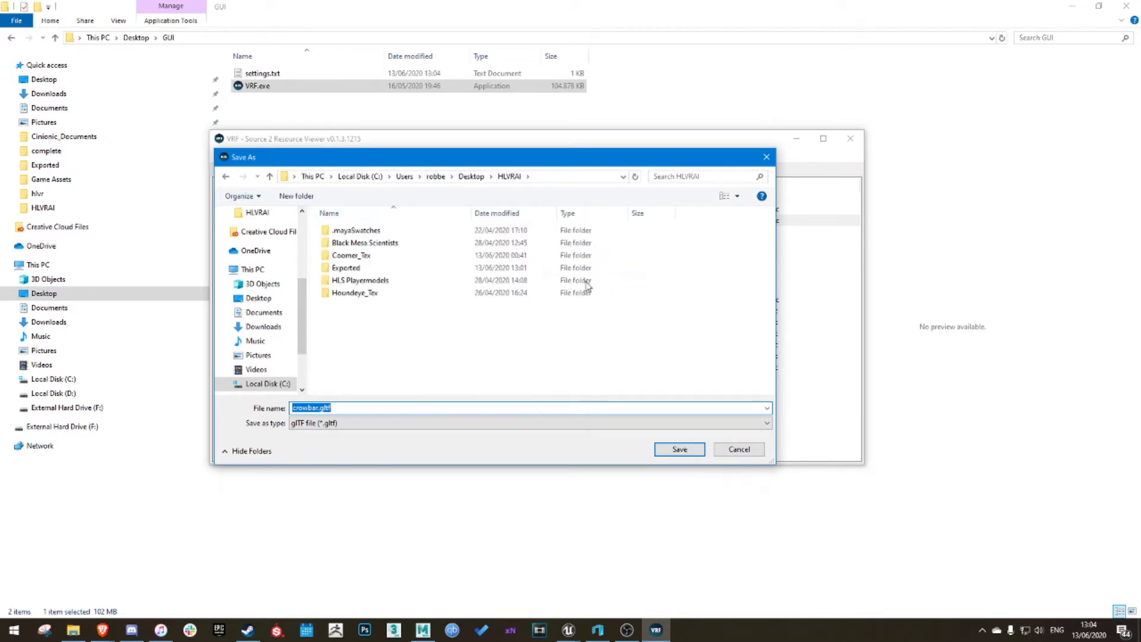
left_click(471, 176)
right_click(645, 254)
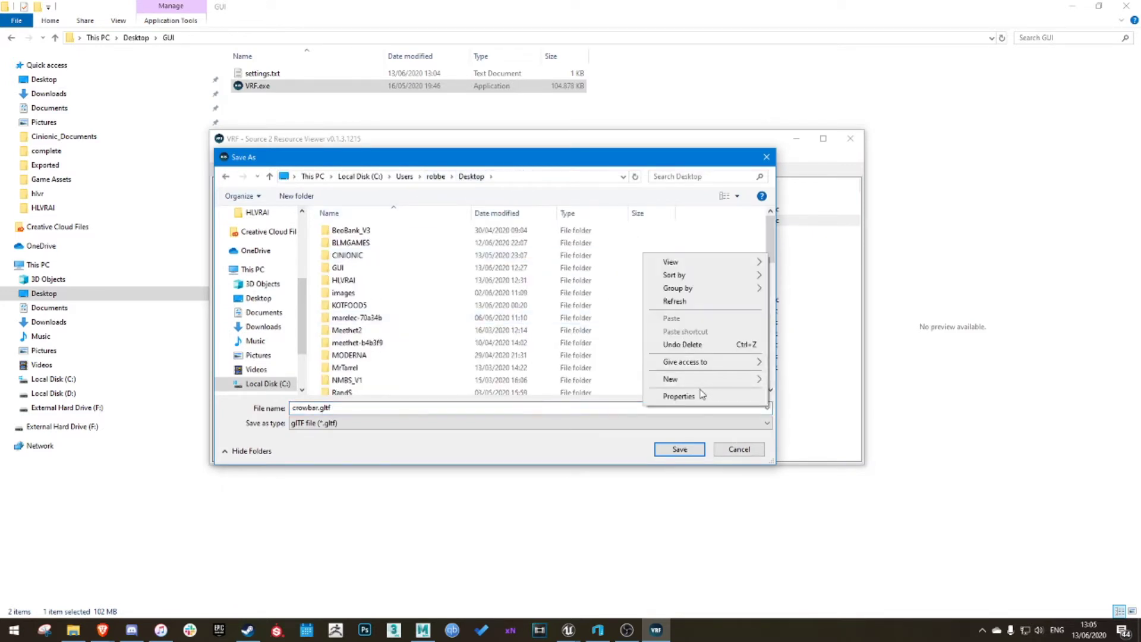
left_click(800, 381)
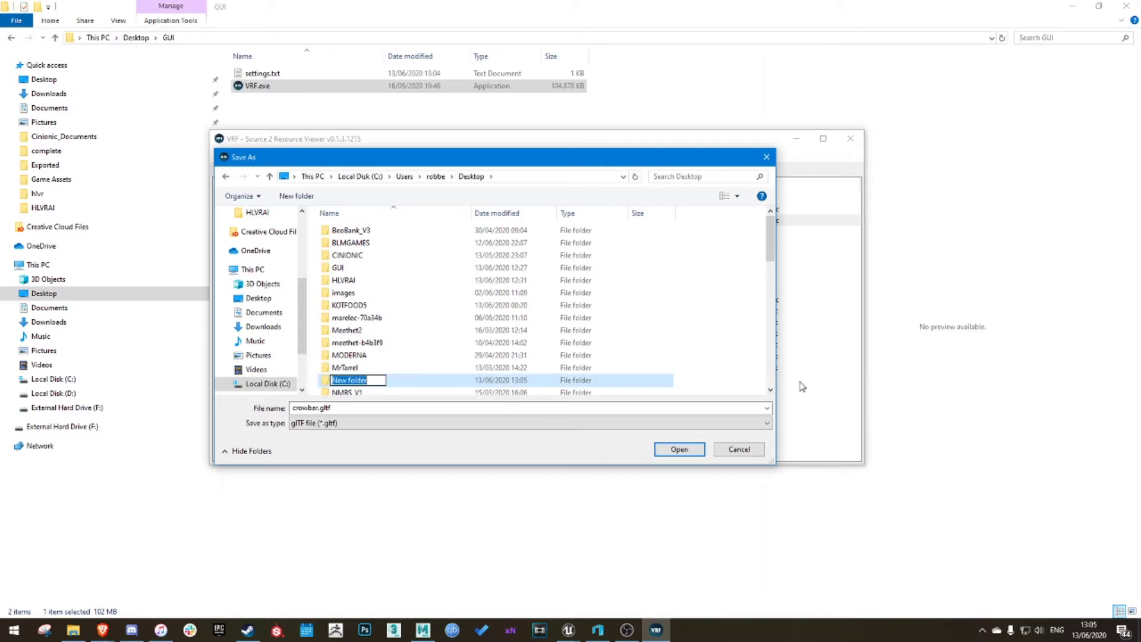
type("Video test")
key("Return")
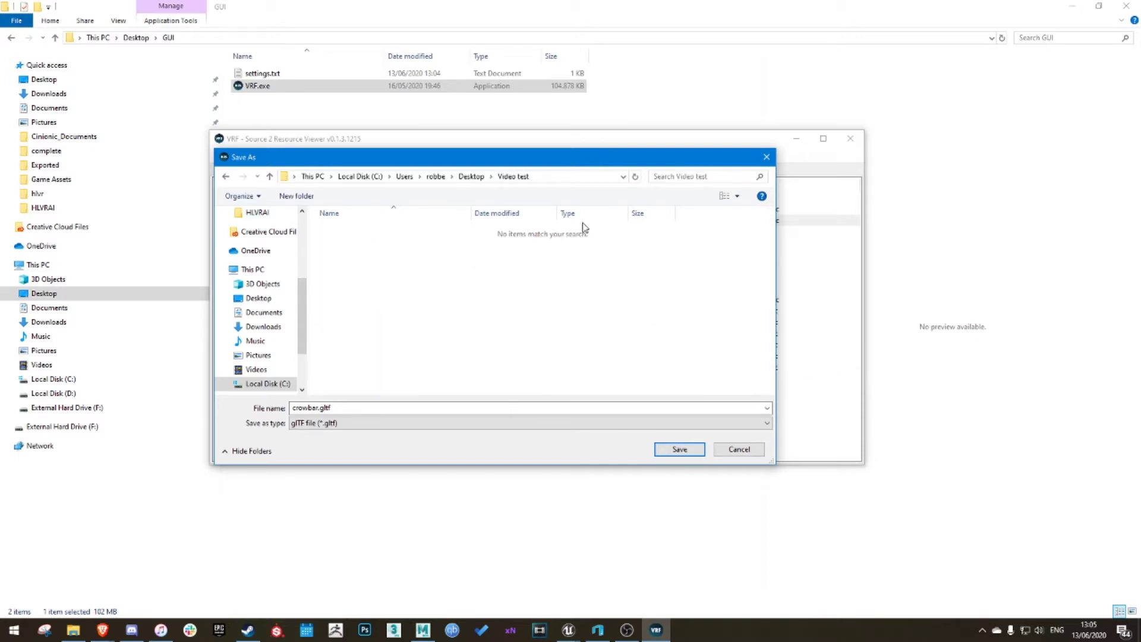
left_click(680, 450)
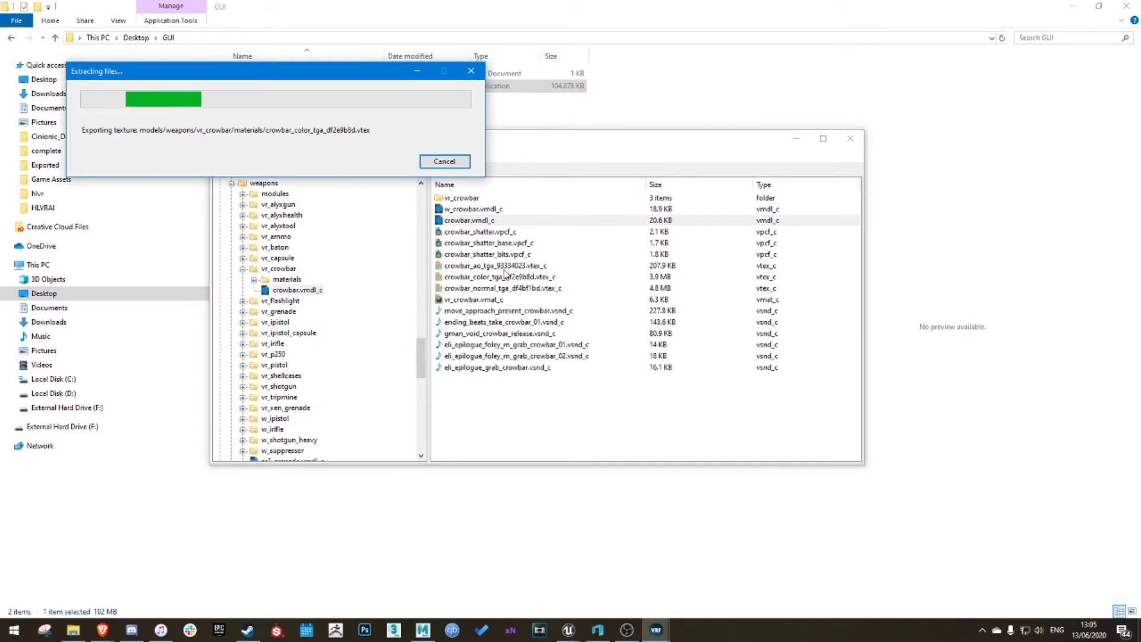
Open crowbar.gltf from the Video test folder with 3D Builder.
left_click(851, 139)
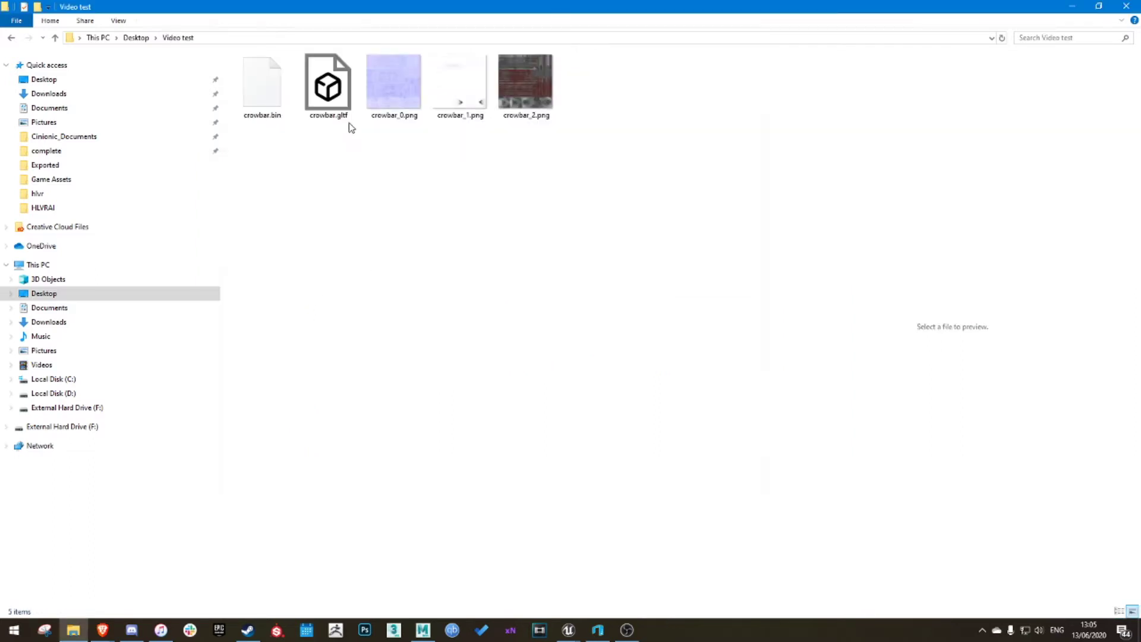
left_click(323, 95)
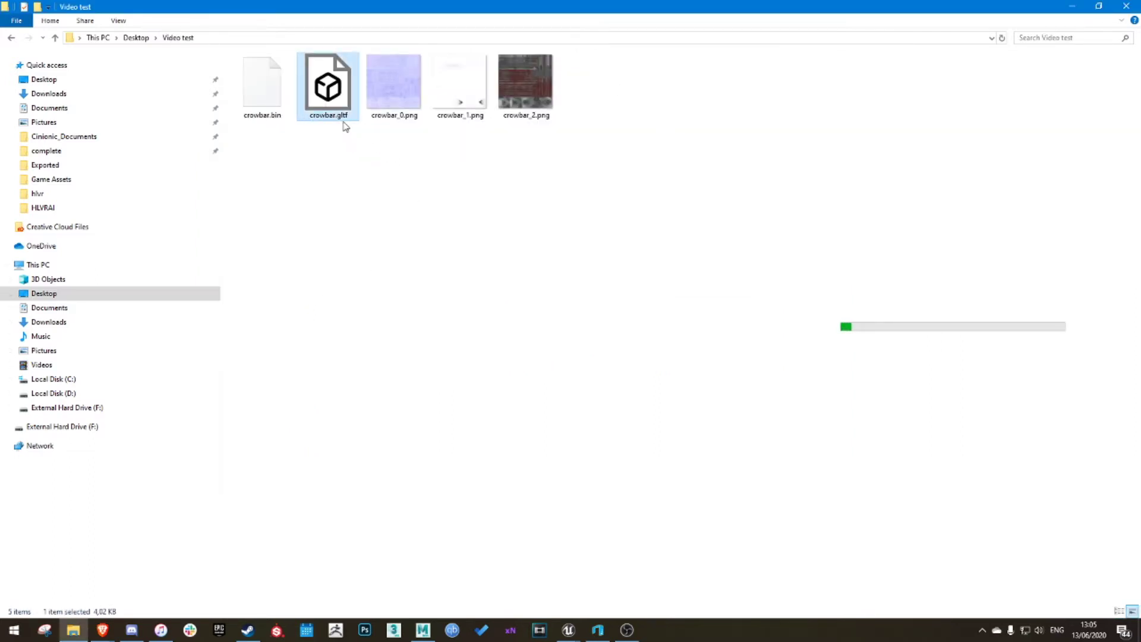
right_click(328, 98)
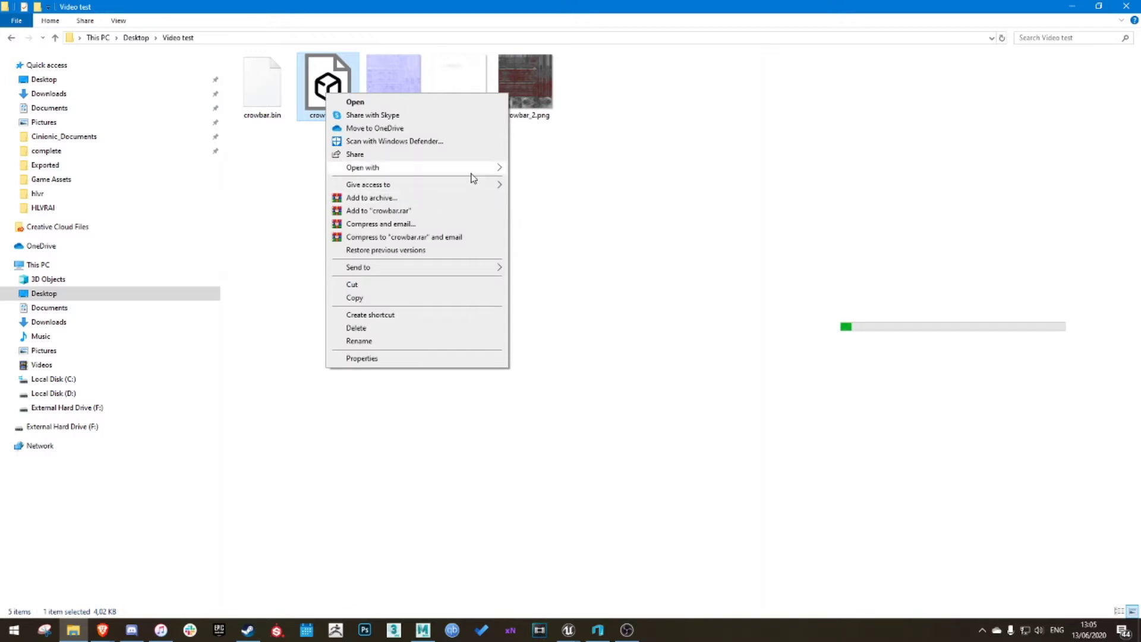
mouse_move(479, 169)
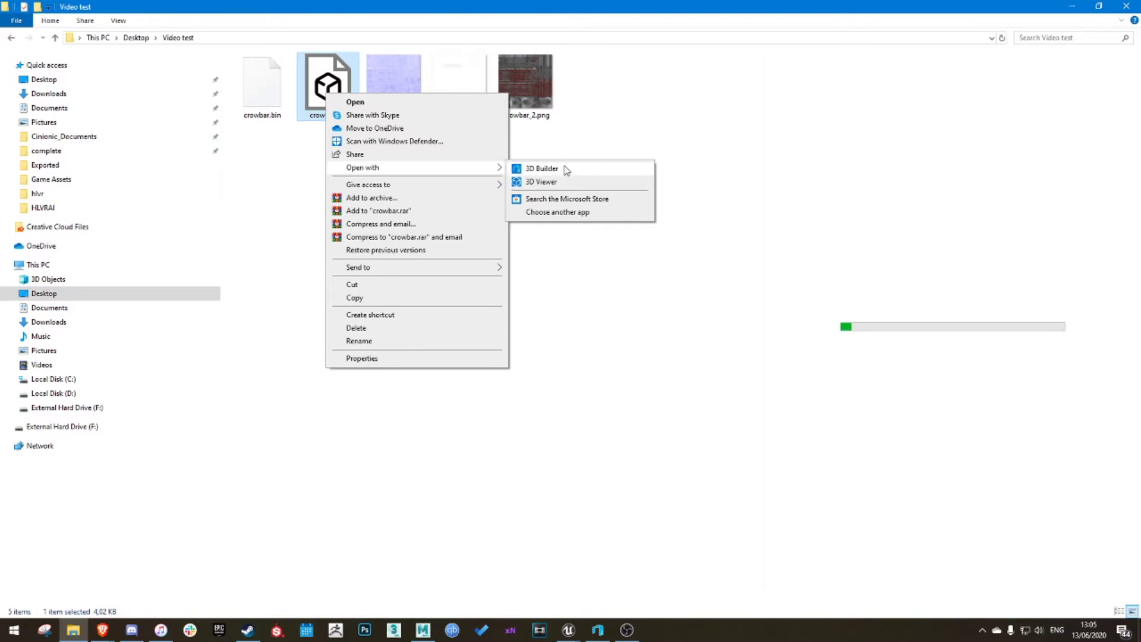
left_click(542, 169)
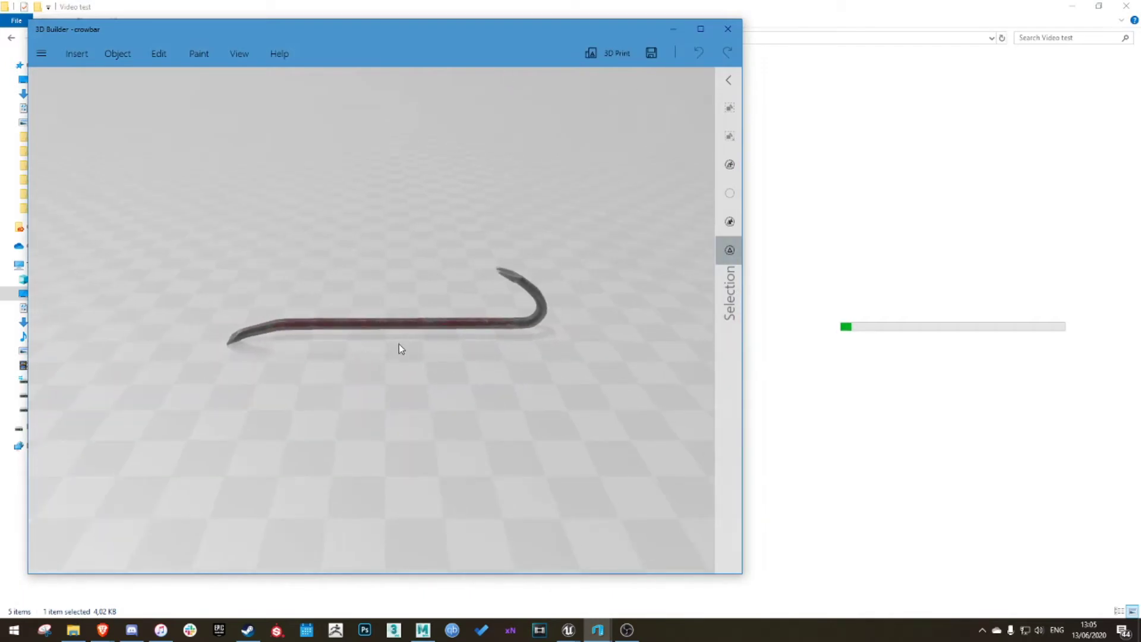
Save the crowbar model in OBJ format as crowbar.obj.
left_click_drag(366, 346, 333, 267)
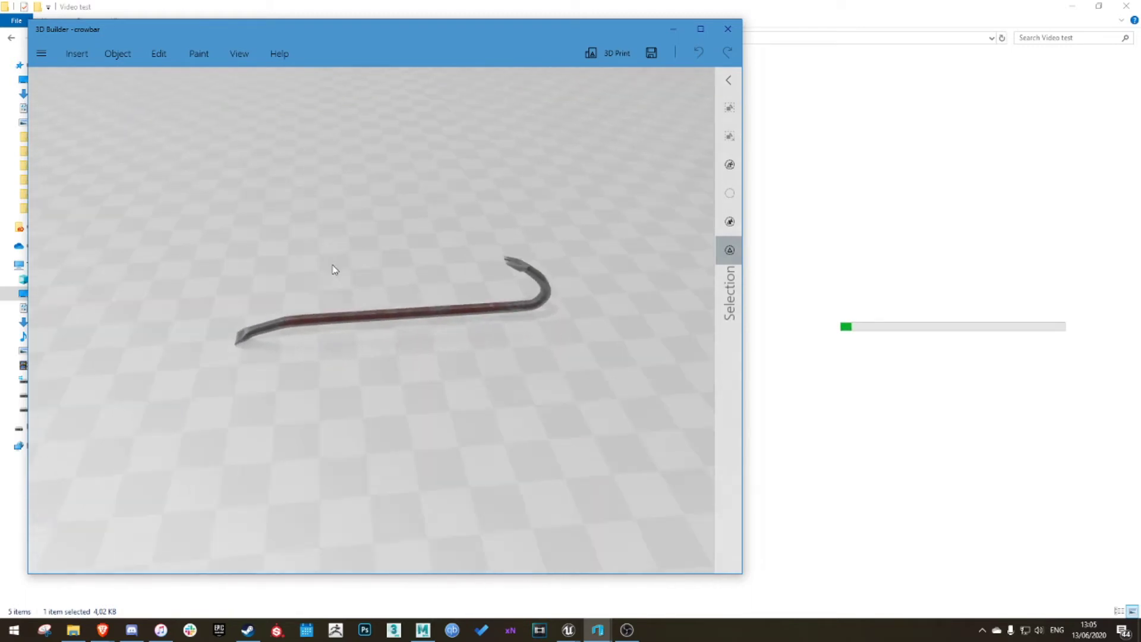
left_click(42, 53)
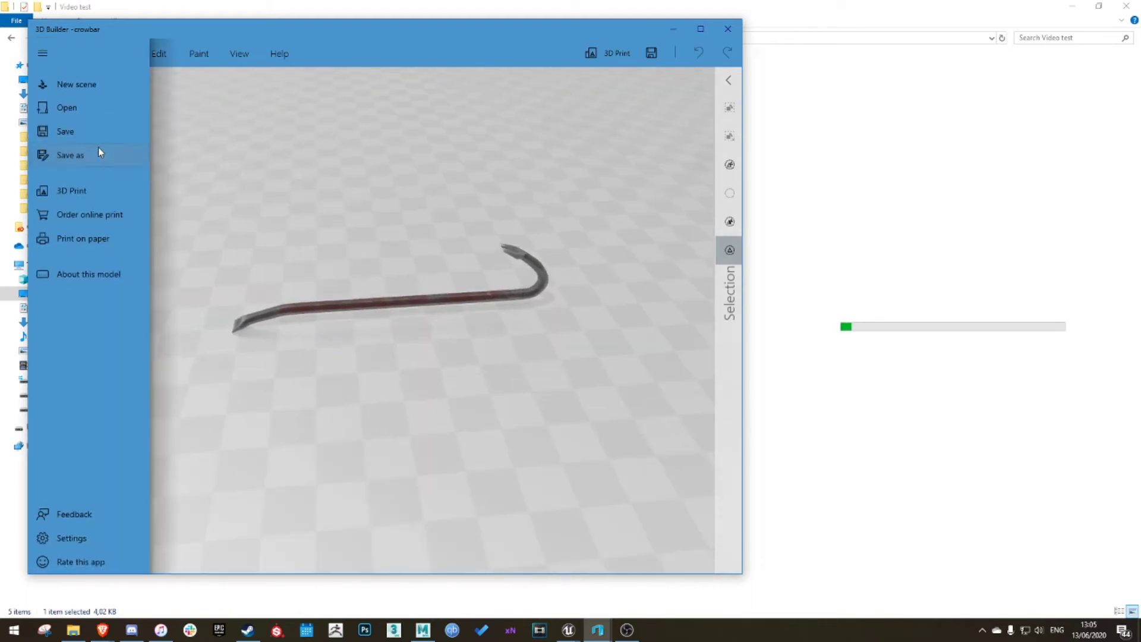
left_click(70, 155)
left_click(301, 295)
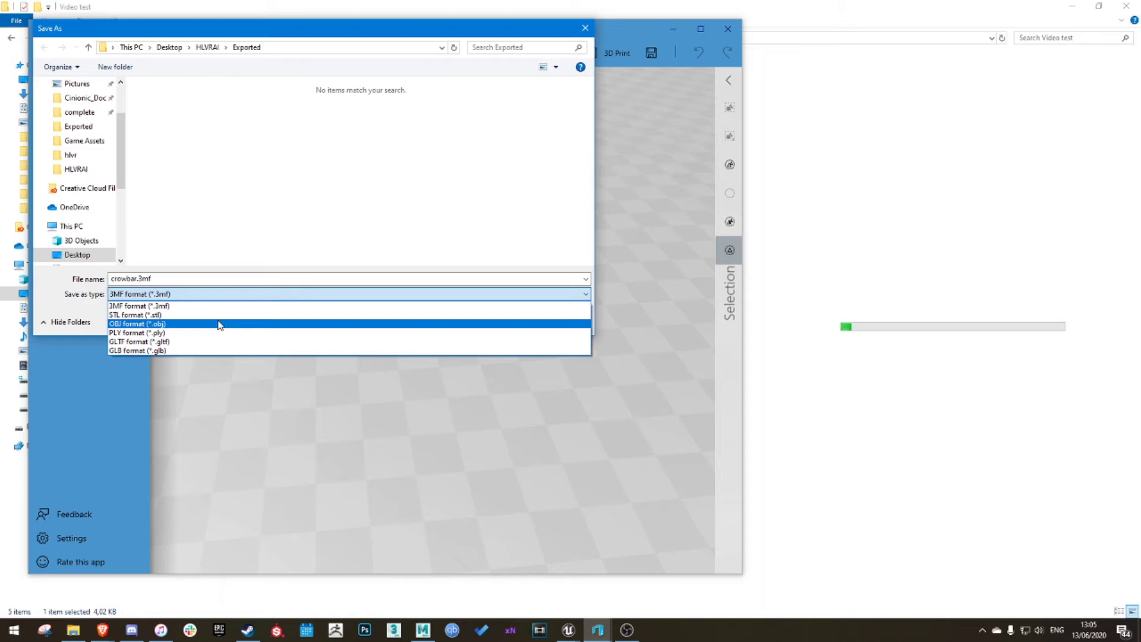
left_click(220, 324)
left_click(500, 321)
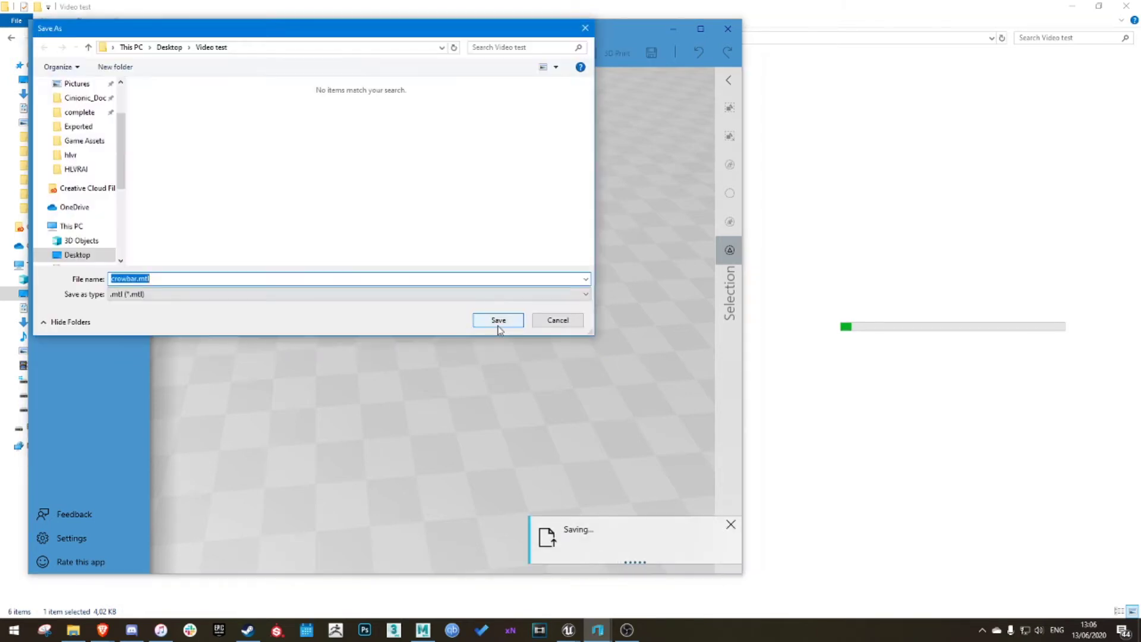
Save crowbar.mtl and the crowbar_2.png texture, replacing the existing crowbar_2.png.
left_click(483, 318)
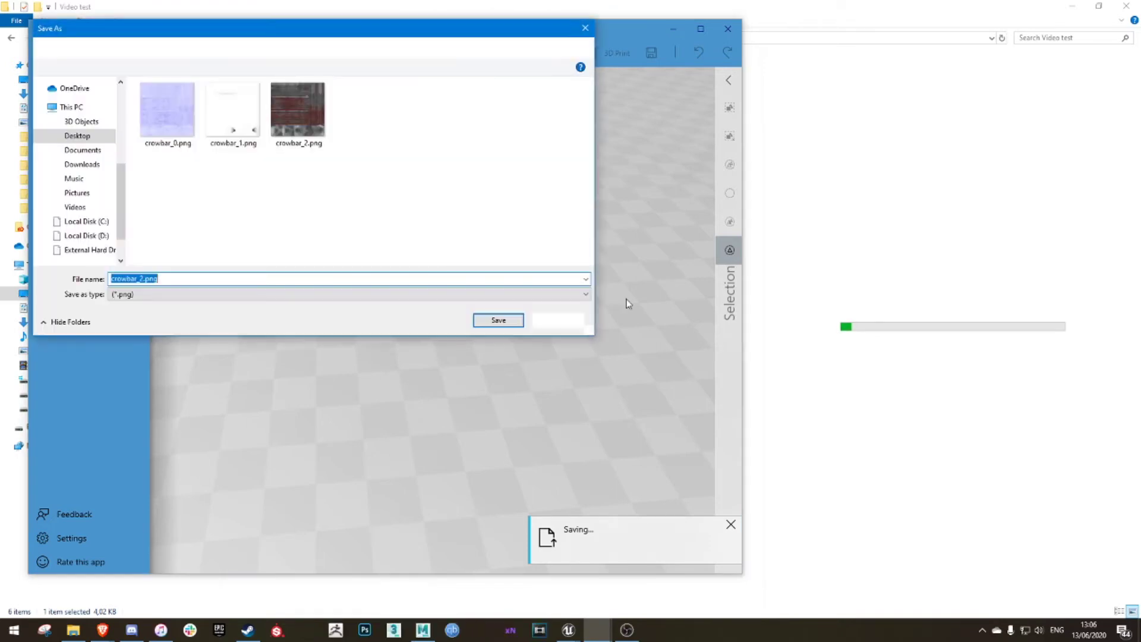
left_click(482, 321)
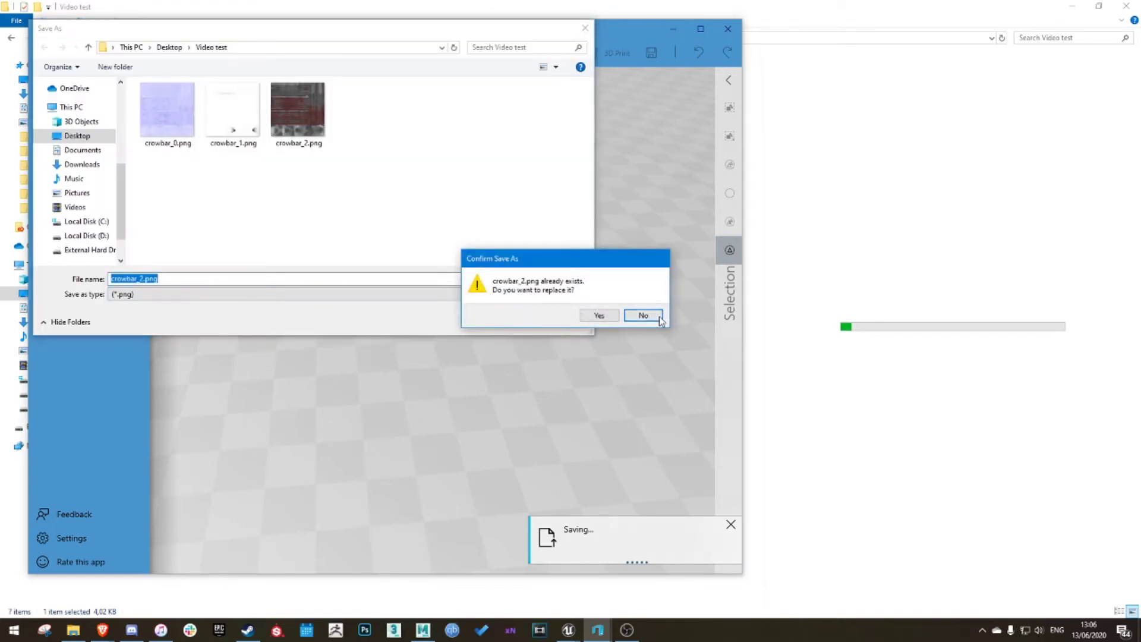
left_click(659, 319)
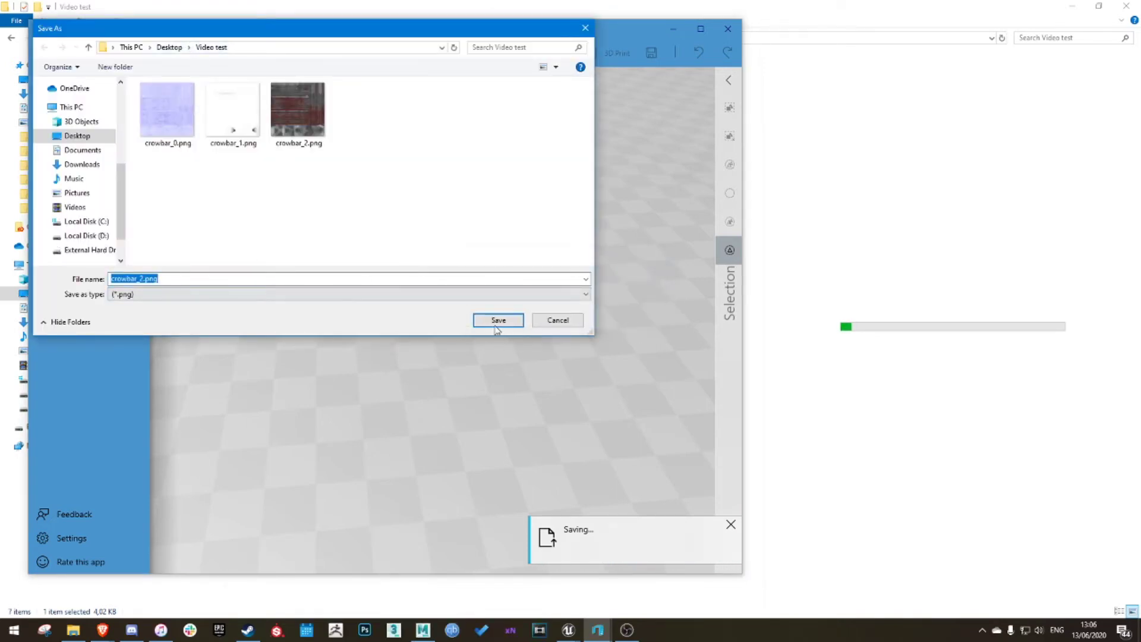
left_click(494, 325)
left_click(595, 315)
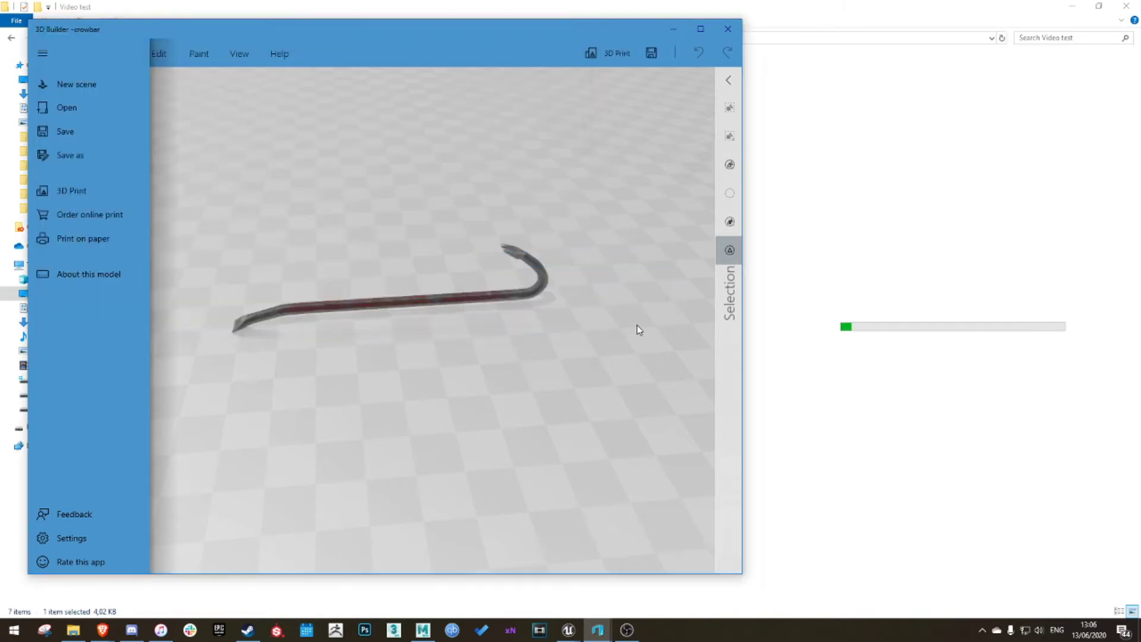
left_click(759, 47)
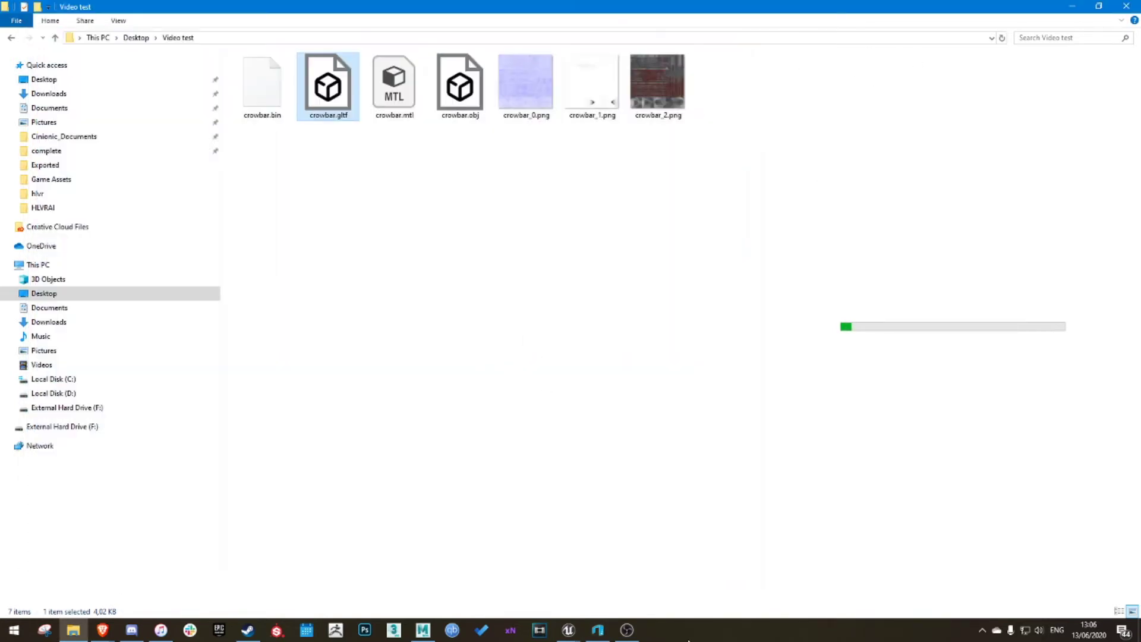
In Unreal, create a folder named 'video' under Content/Meshes, enter it, and start an import.
mouse_move(627, 634)
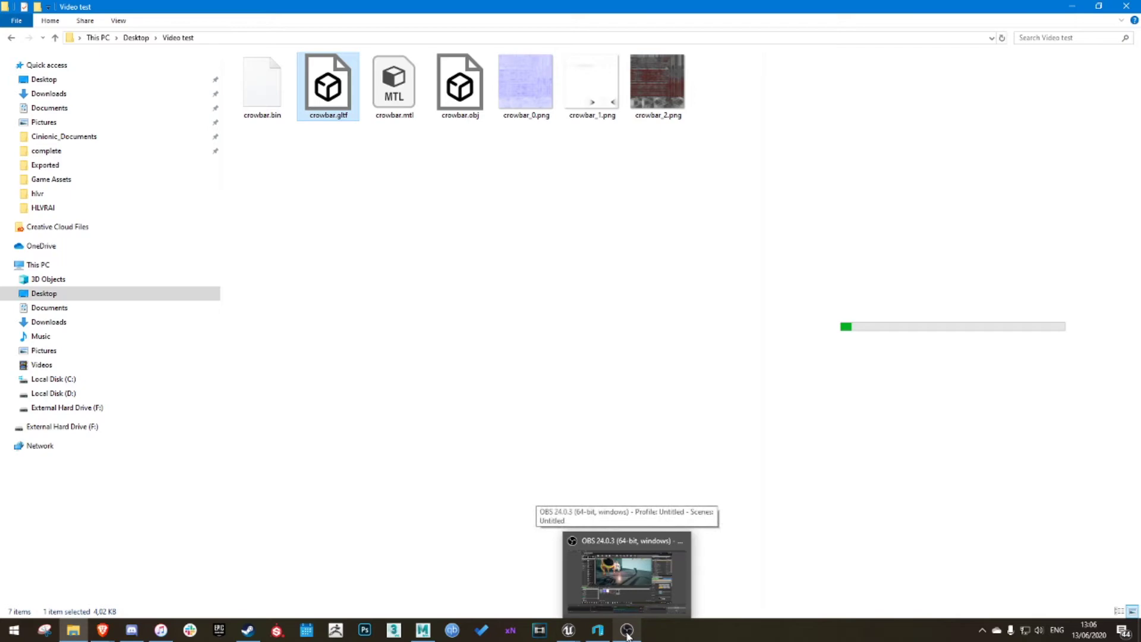
left_click(537, 580)
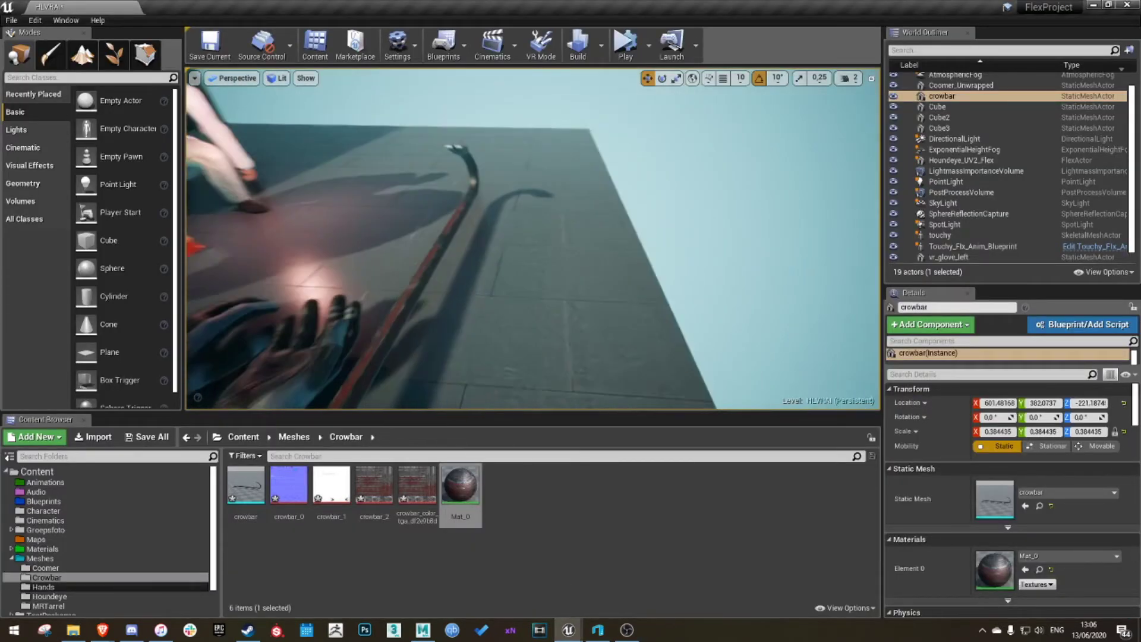
left_click(293, 437)
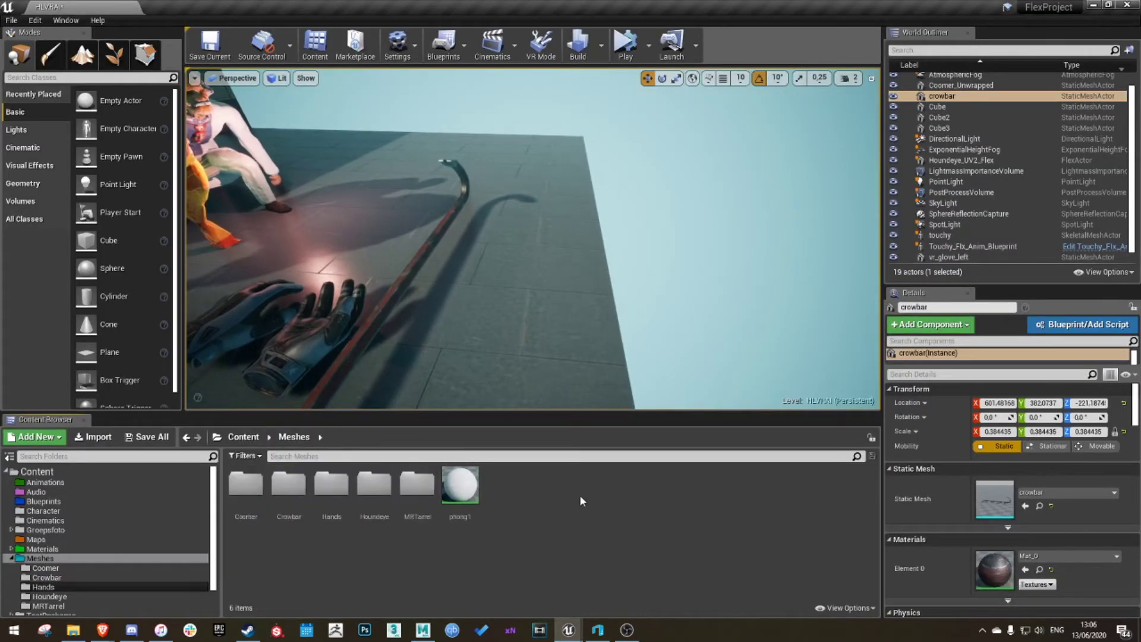
right_click(531, 491)
left_click(555, 152)
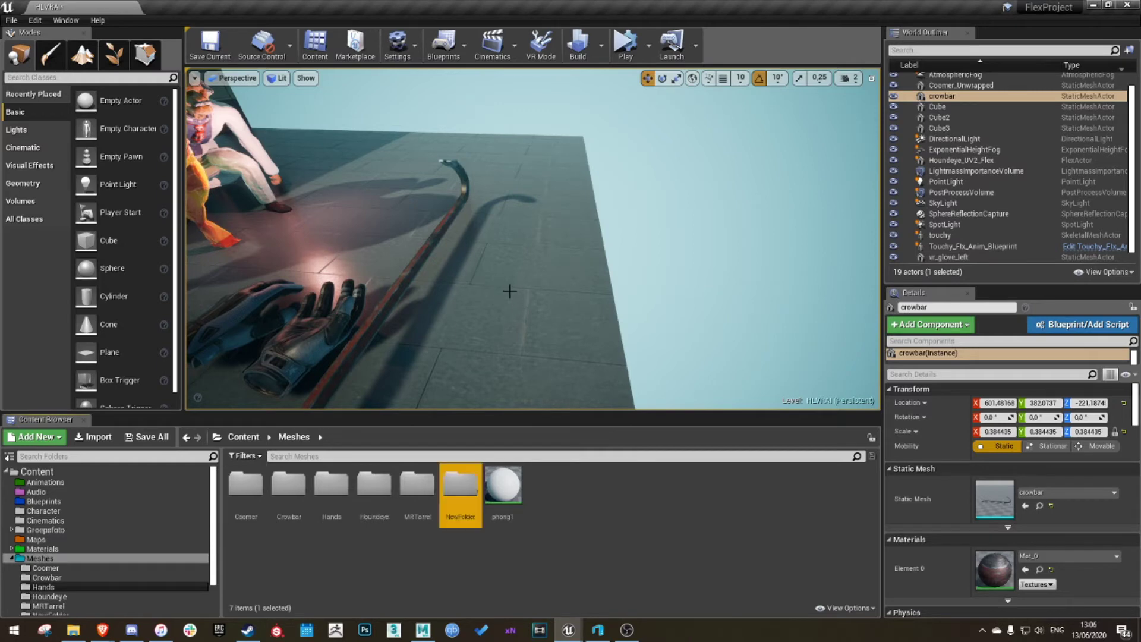
left_click(461, 516)
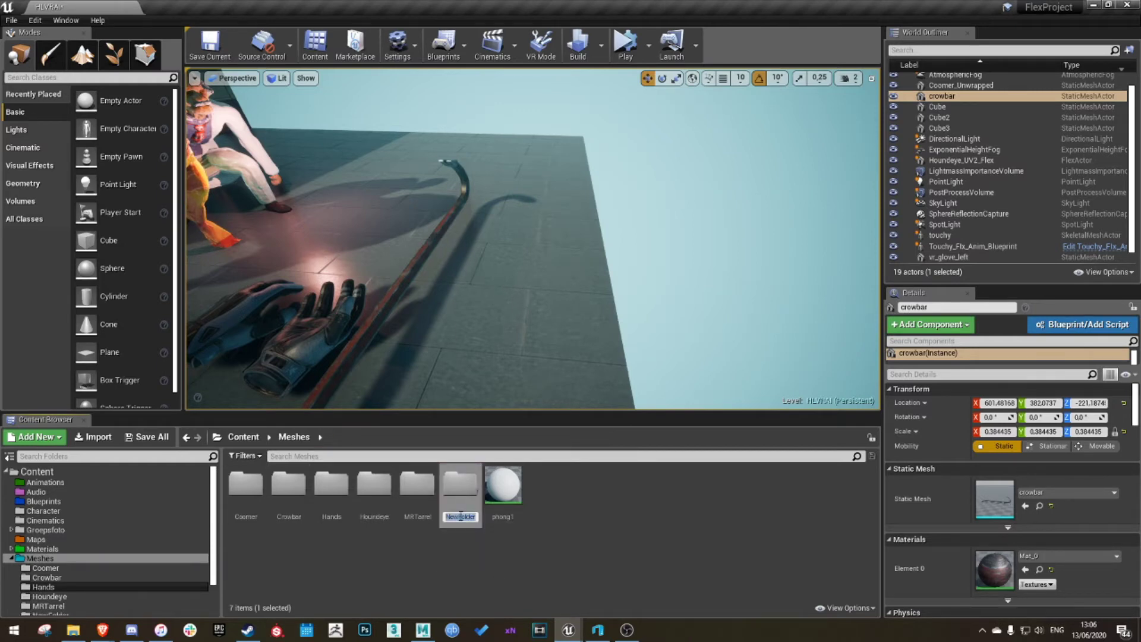
type("video")
key("Return")
double_click(461, 515)
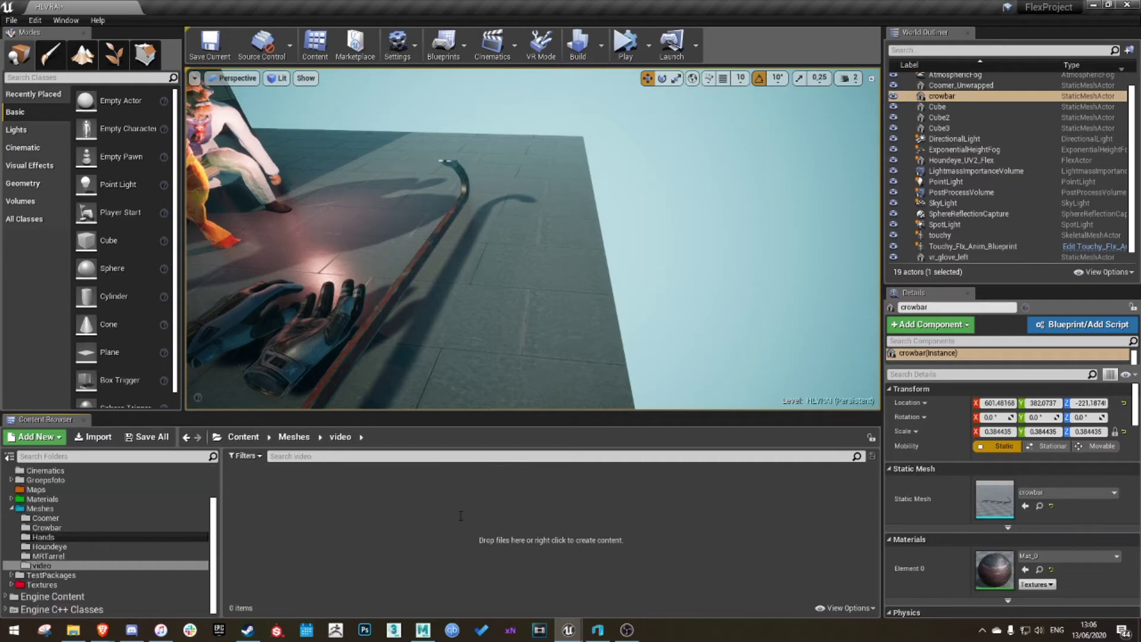
left_click(91, 437)
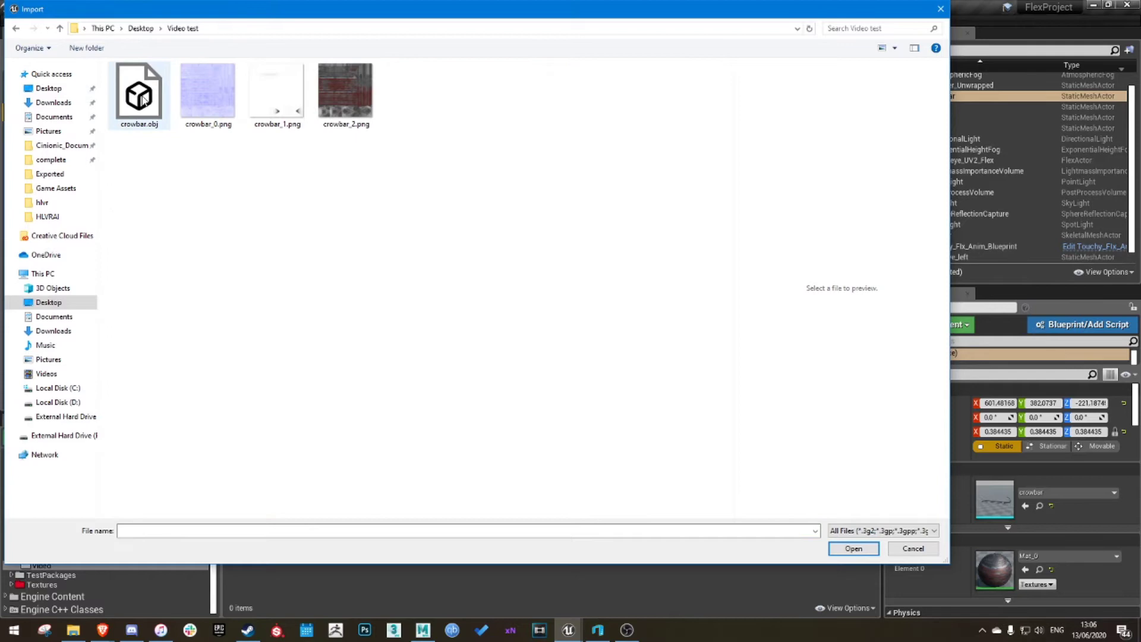
Import crowbar.obj with Import All and drop the crowbar mesh into the level.
double_click(118, 94)
scroll(627, 498, "down", 8)
scroll(588, 376, "up", 8)
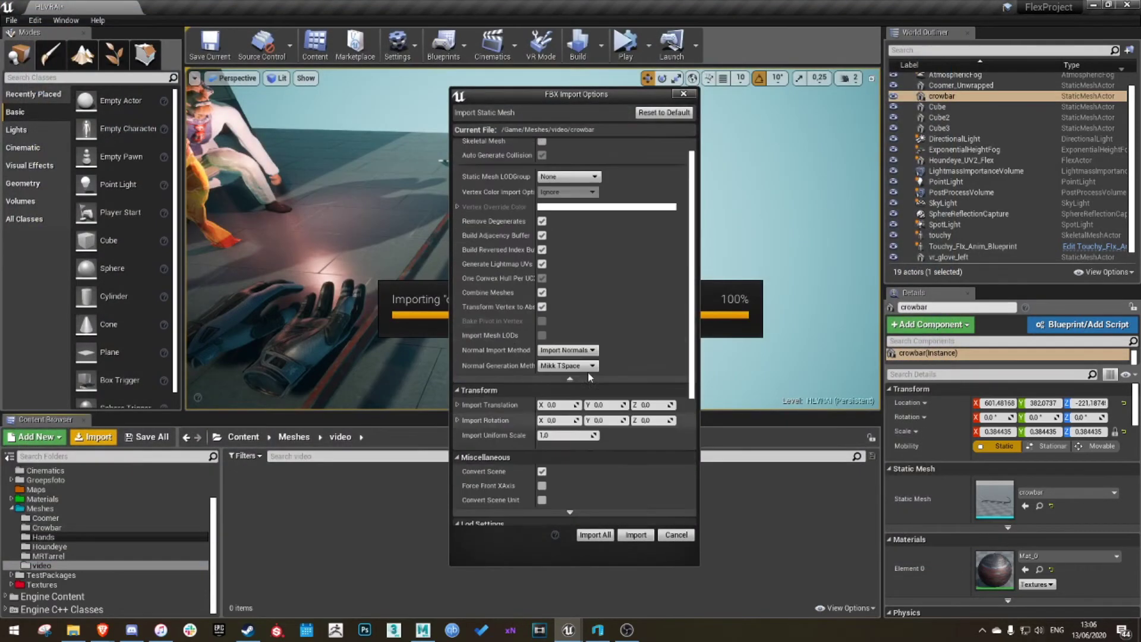
left_click(592, 535)
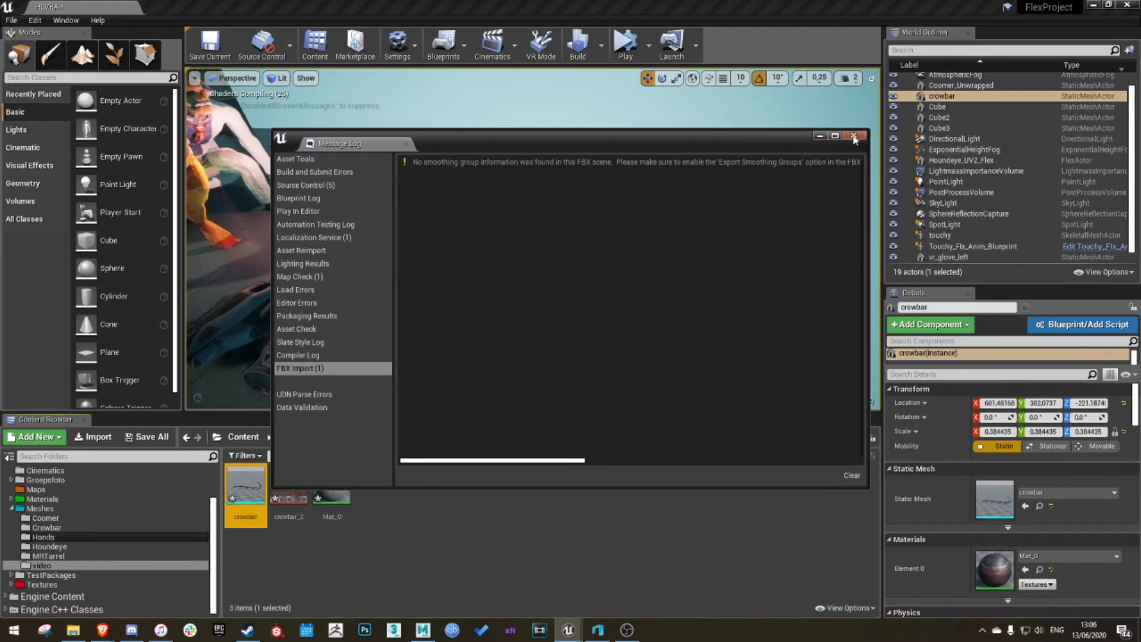
left_click(856, 138)
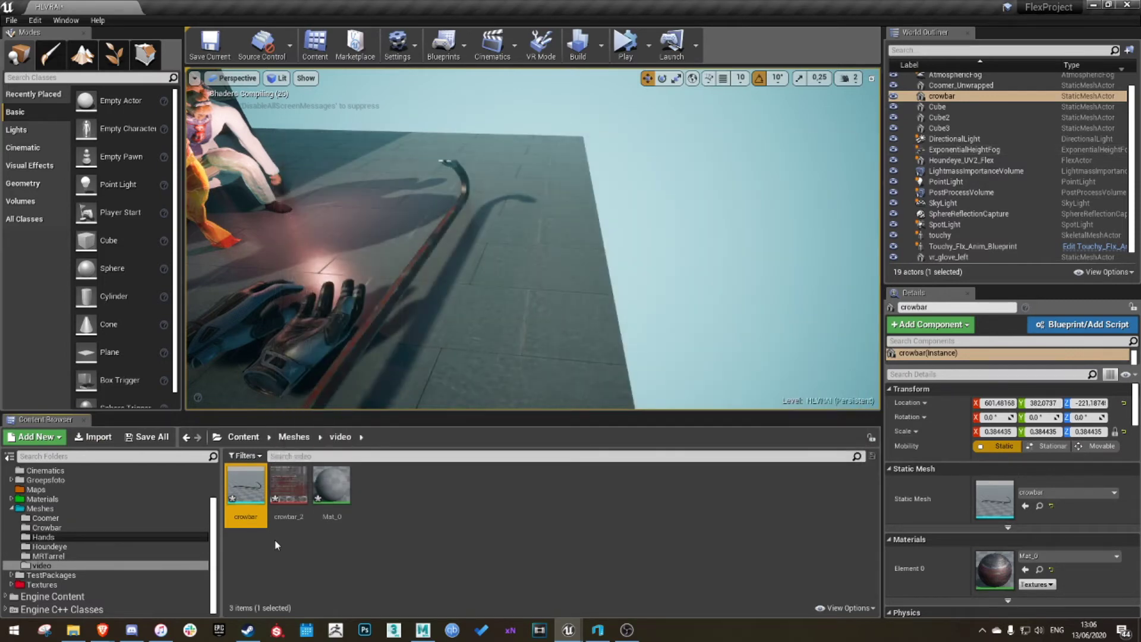
left_click_drag(245, 485, 500, 371)
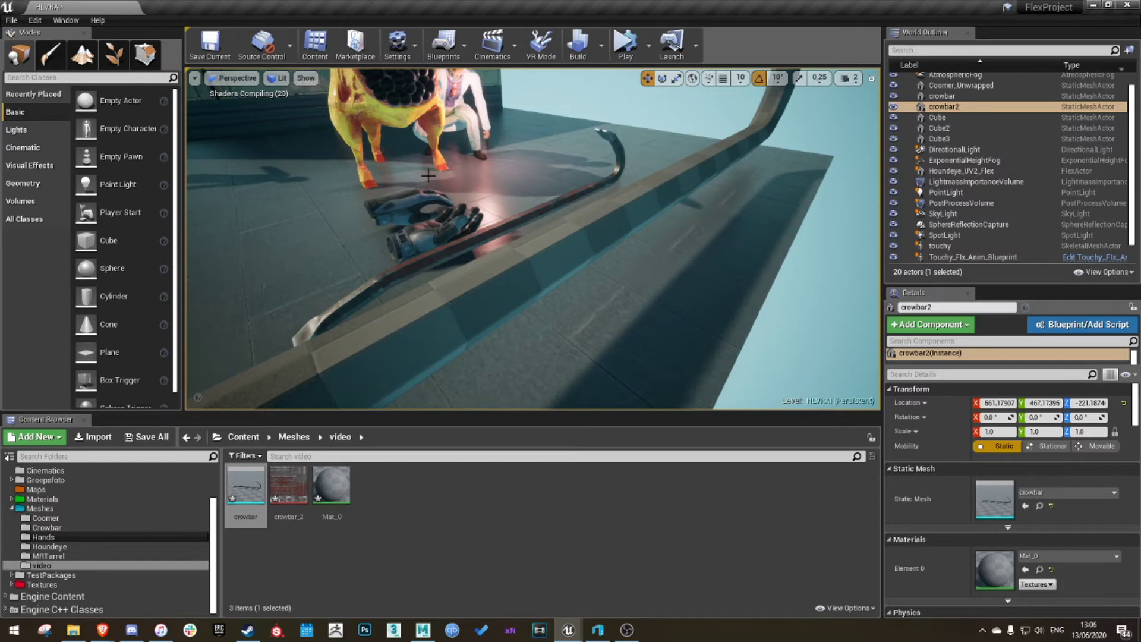
right_click_drag(428, 175, 428, 174)
Import the crowbar_0 and crowbar_1 textures into the video folder.
left_click(94, 437)
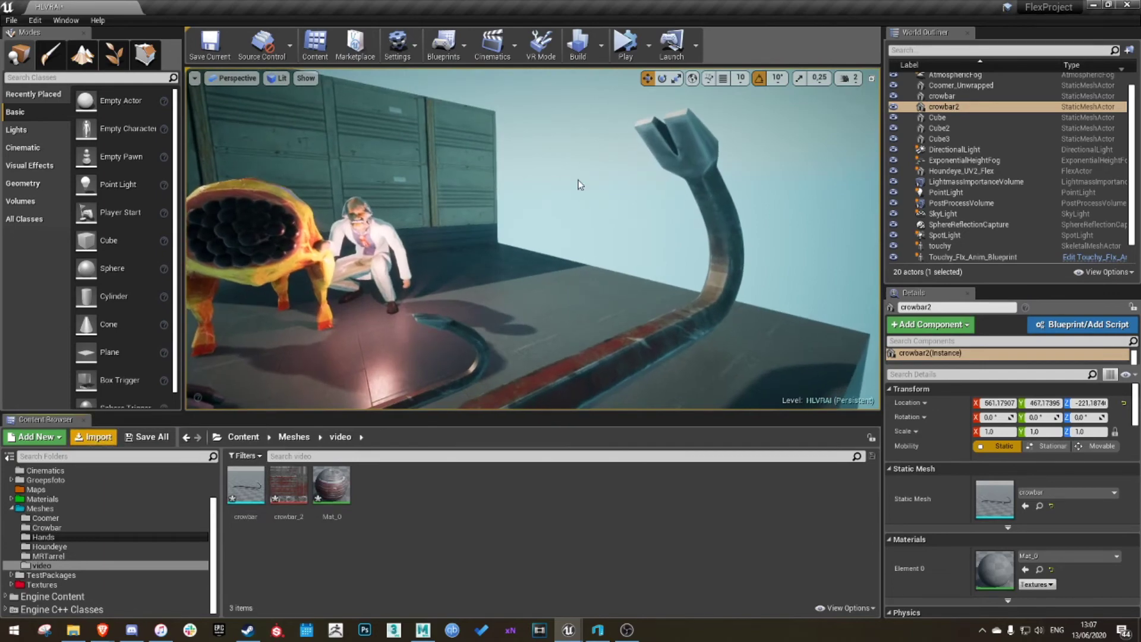
left_click(208, 95)
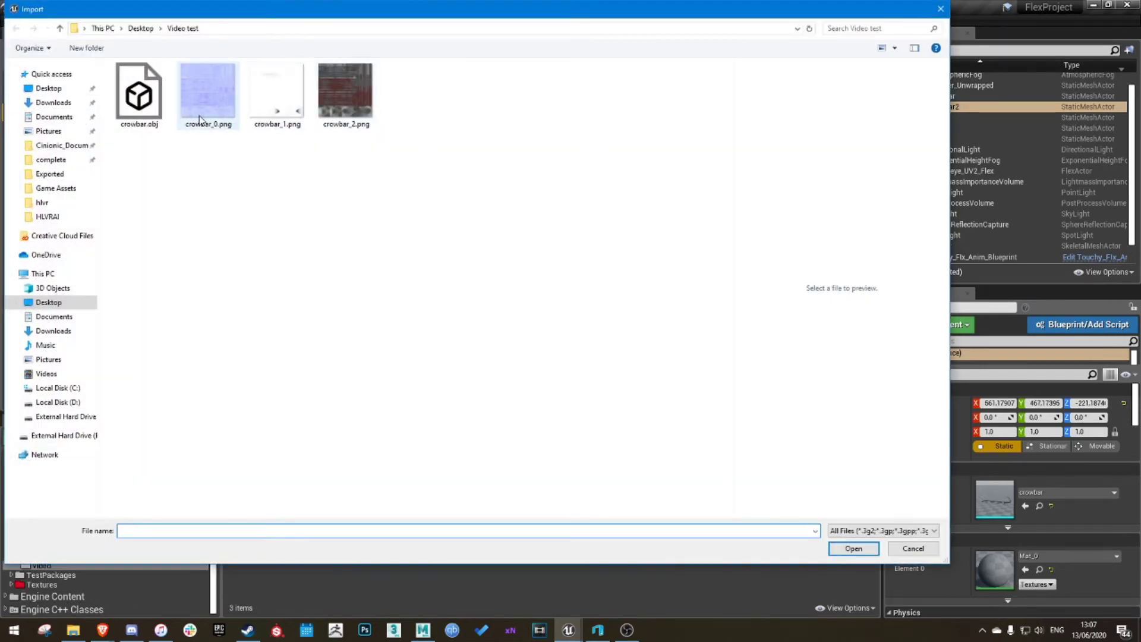
left_click(275, 117, "ctrl")
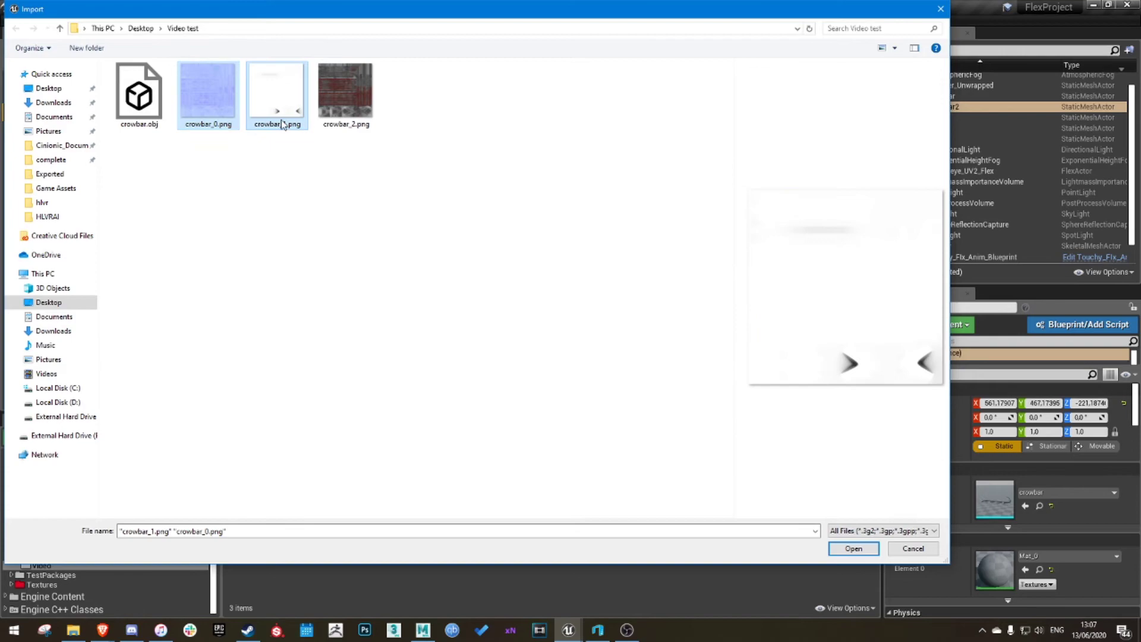
left_click(832, 550)
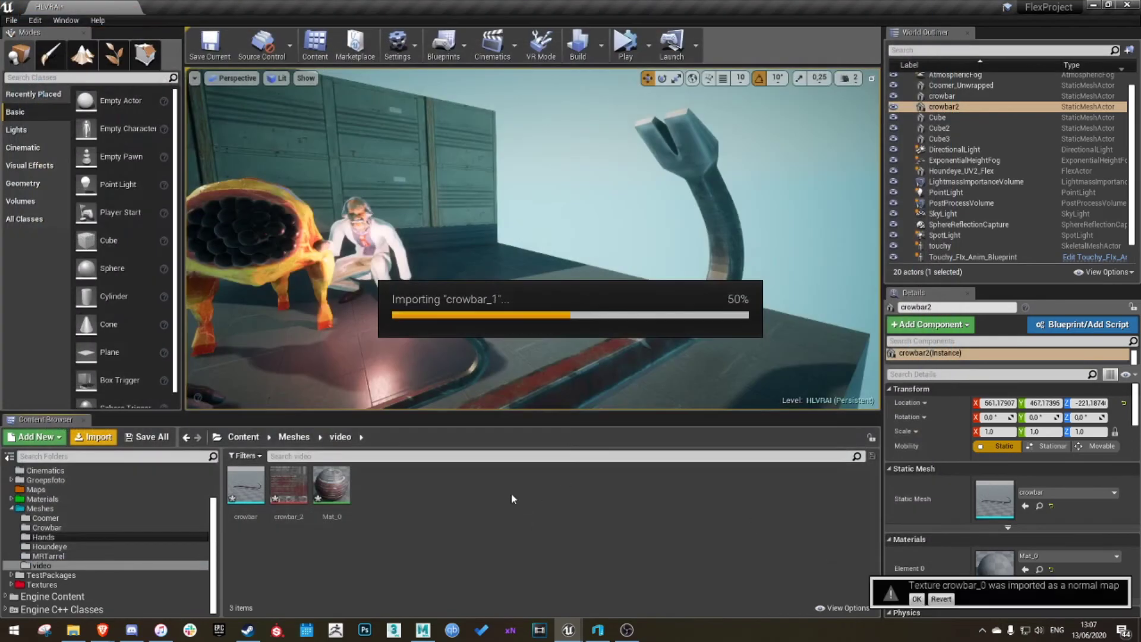
In Mat_0, connect the two textures to the Normal and Ambient Occlusion inputs and save.
double_click(428, 505)
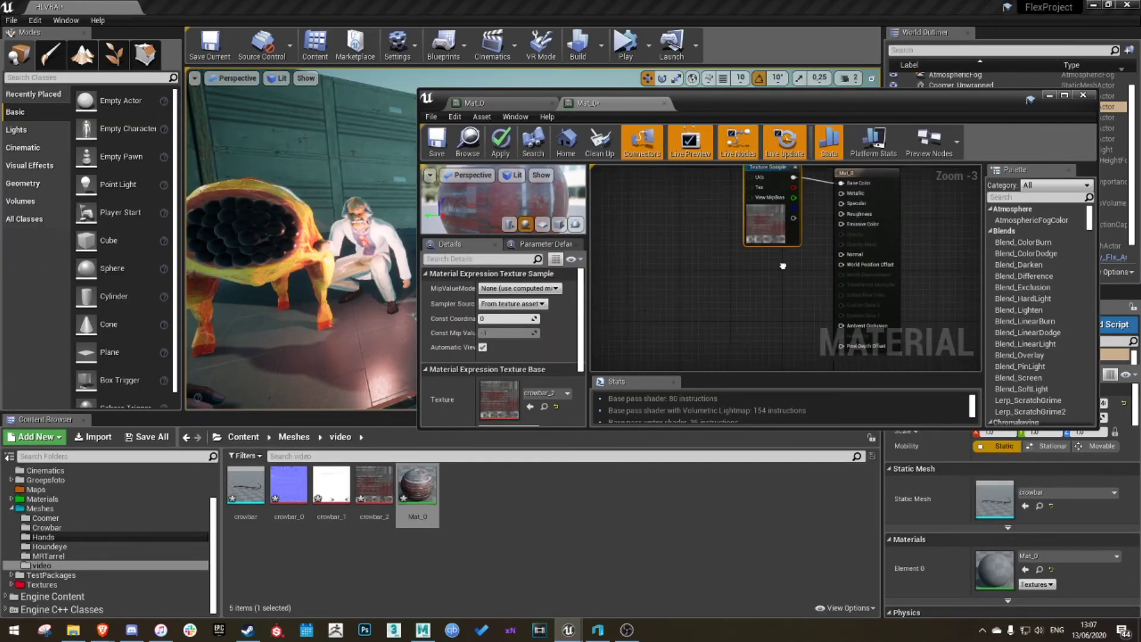
right_click_drag(783, 265, 782, 269)
right_click_drag(722, 340, 688, 346)
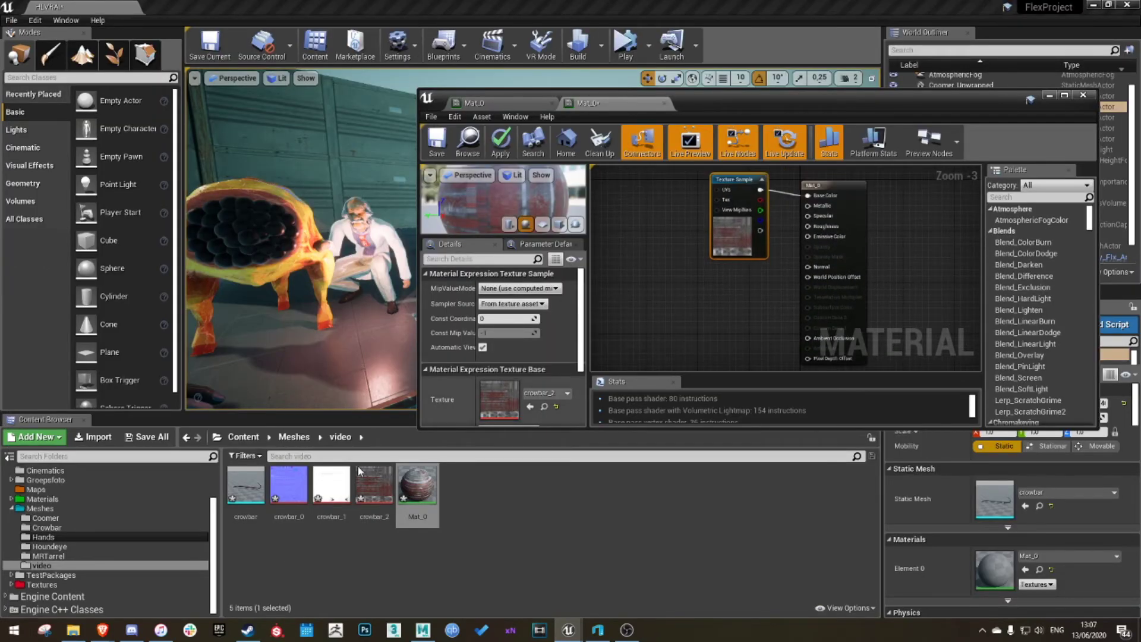
left_click(308, 498)
left_click(320, 495, "ctrl")
left_click_drag(320, 494, 660, 309)
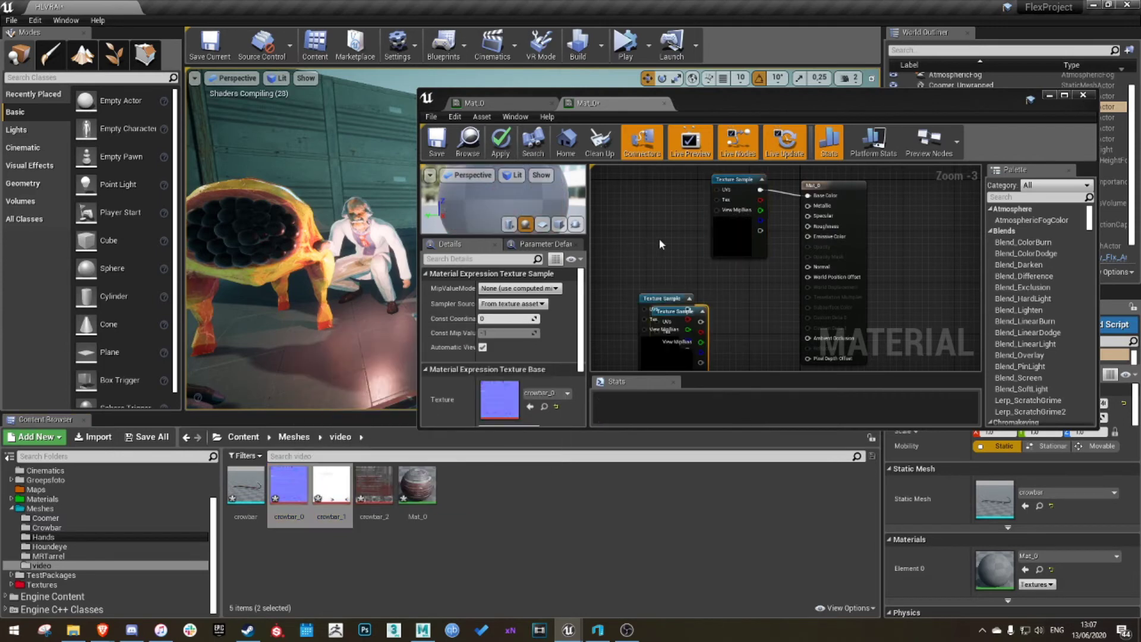
right_click_drag(660, 245, 597, 169)
left_click_drag(623, 258, 667, 290)
right_click_drag(695, 246, 759, 330)
left_click_drag(750, 321, 779, 312)
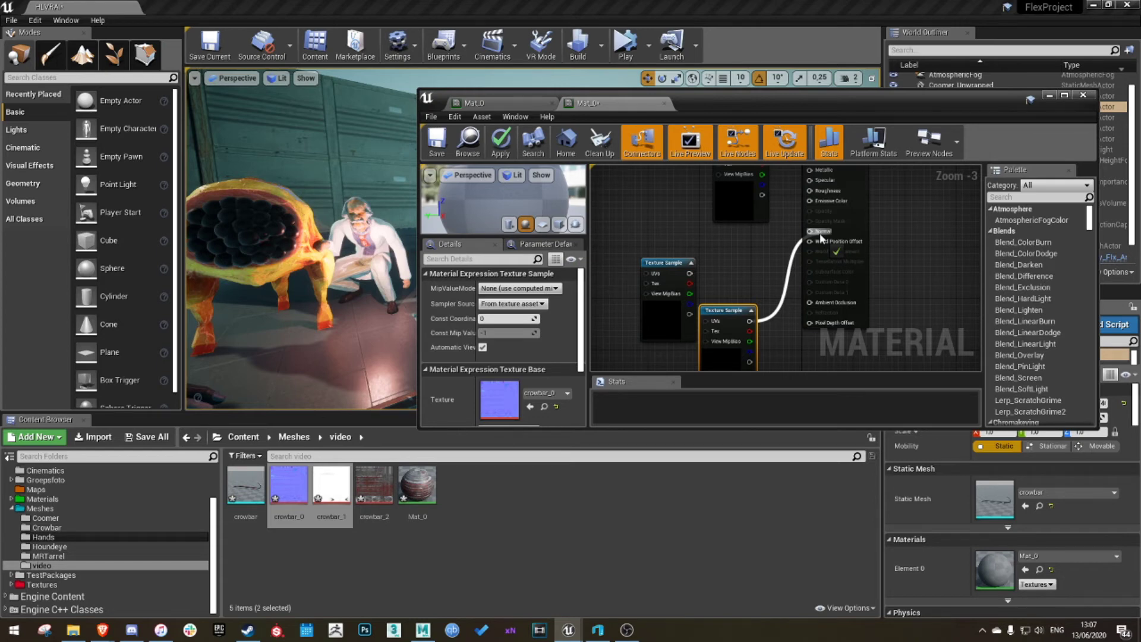
key("ctrl+s")
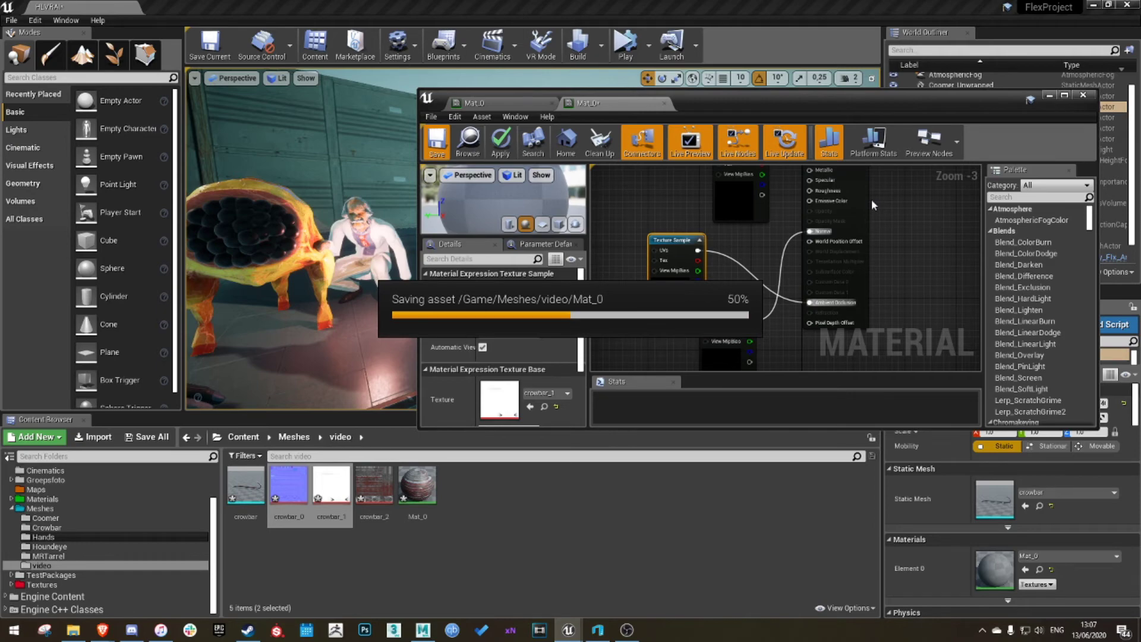
Inspect the updated crowbar up close in the level, then switch to Maya.
left_click(1050, 95)
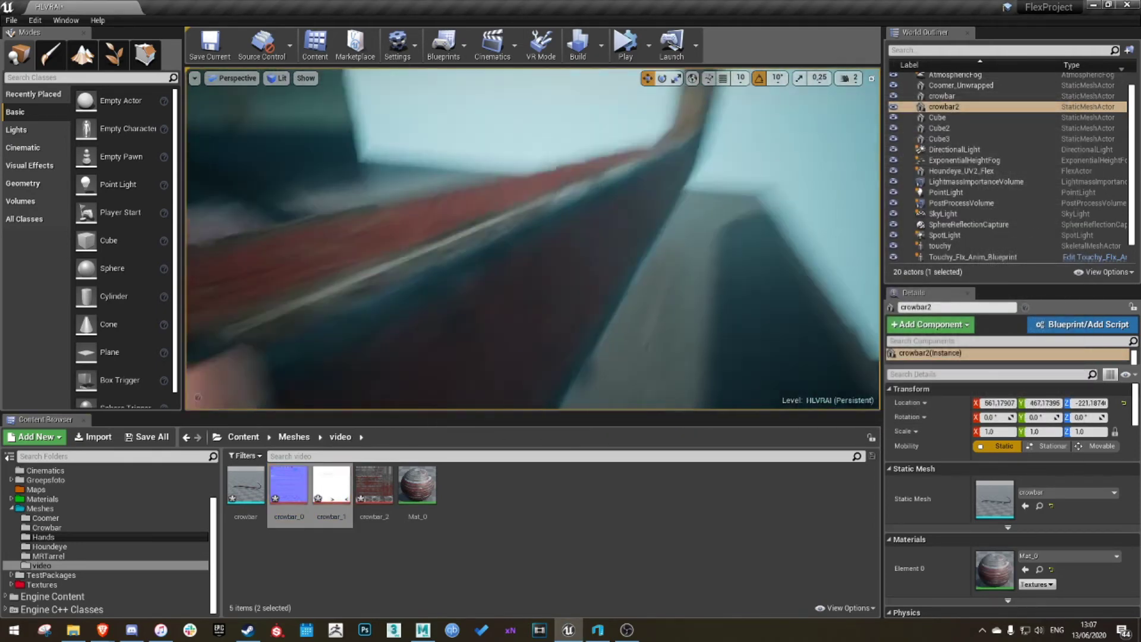
mouse_move(534, 238)
right_mouse_down()
mouse_move(589, 232)
mouse_move(523, 250)
mouse_move(547, 244)
mouse_move(533, 238)
right_mouse_up()
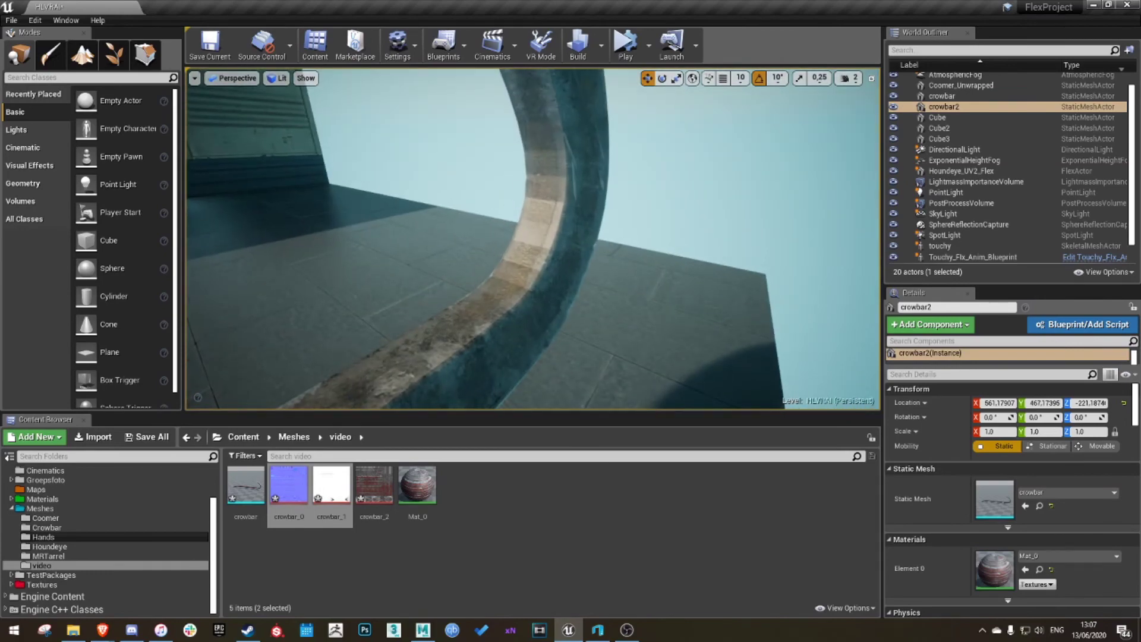
left_click(422, 630)
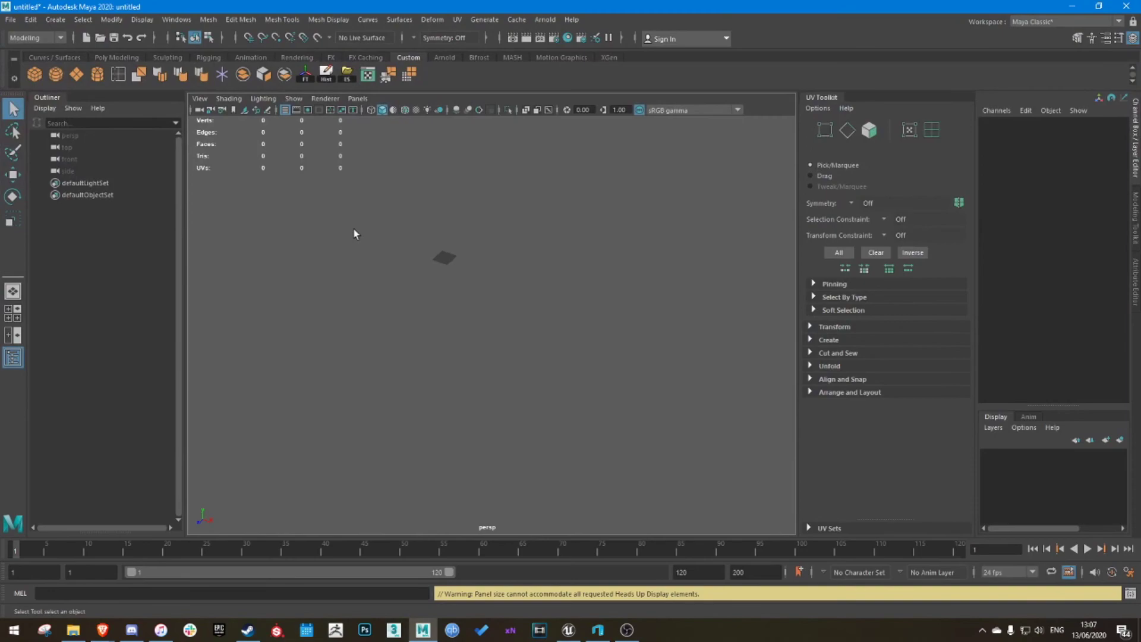
Import crowbar.obj into the Maya scene from the Video test folder.
left_click(82, 636)
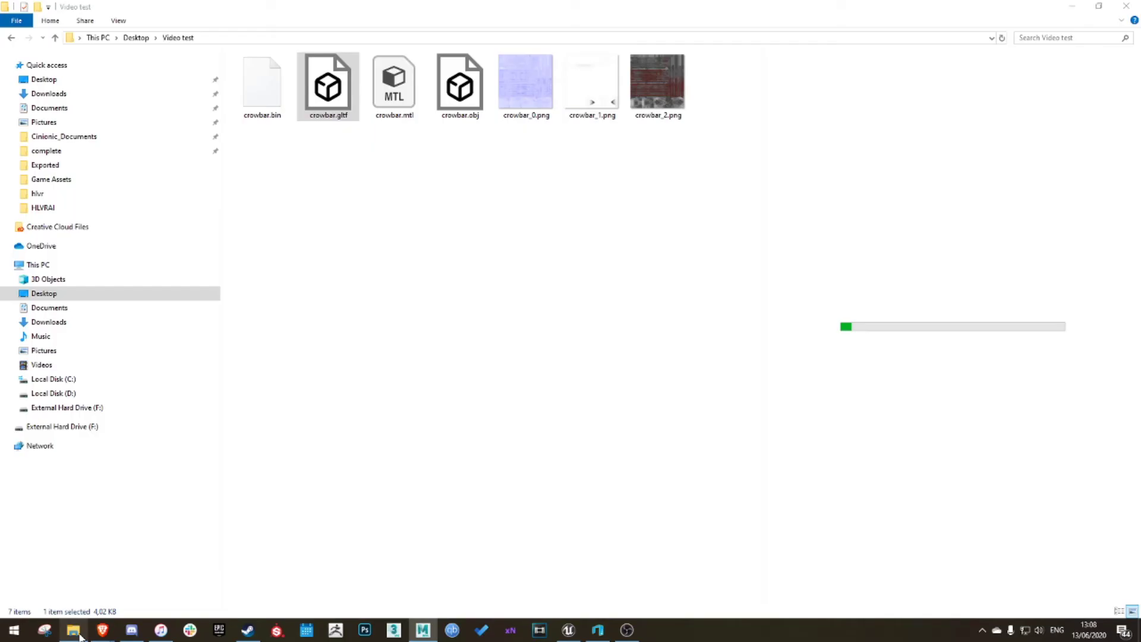
double_click(435, 5)
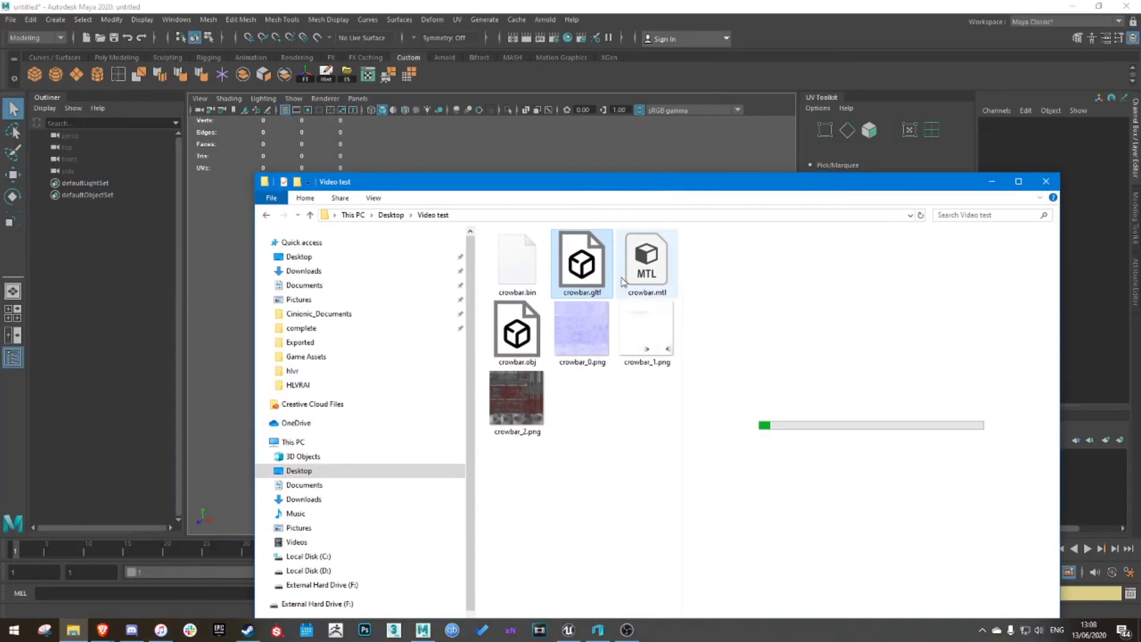
left_click_drag(517, 333, 608, 156)
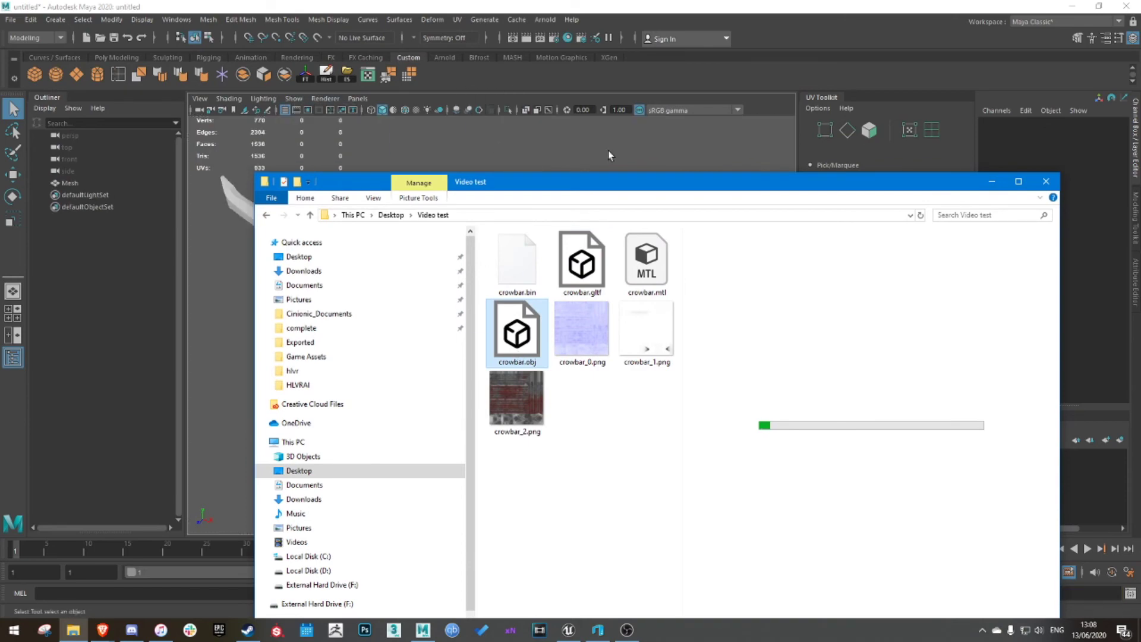
left_click(991, 182)
Soften the crowbar mesh's edges with Soften/Harden Edge, then export the selected mesh.
left_click(464, 331)
left_click_drag(463, 330, 532, 302, "alt")
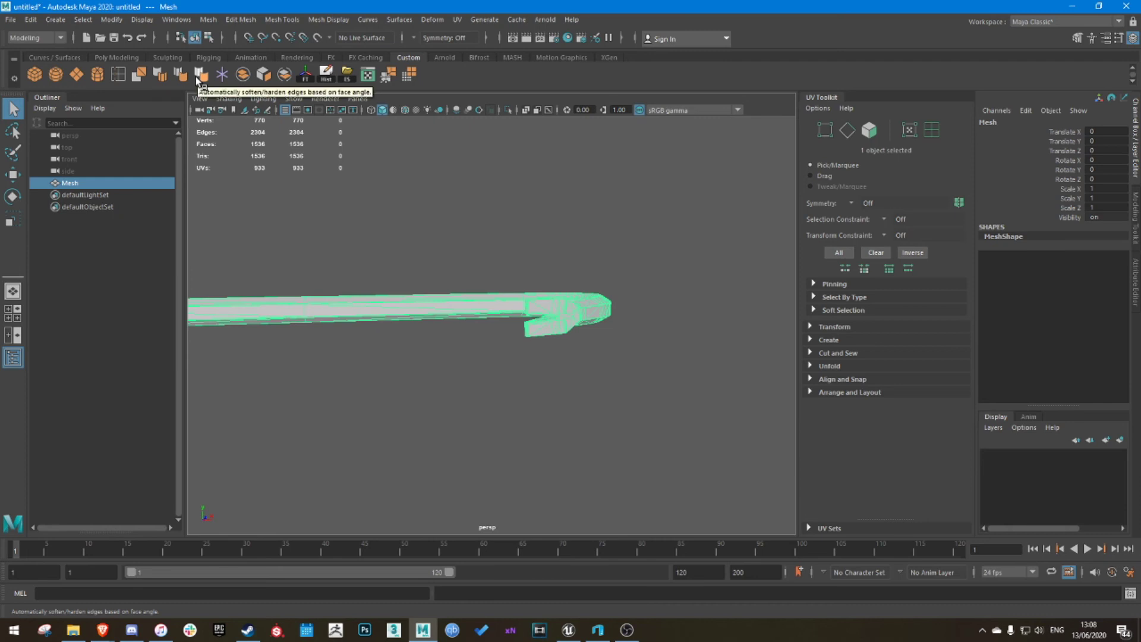
left_click(200, 76)
left_click_drag(559, 258, 550, 298, "alt")
left_click(653, 255)
scroll(597, 362, "up", 6)
scroll(665, 289, "down", 4)
left_click(664, 289)
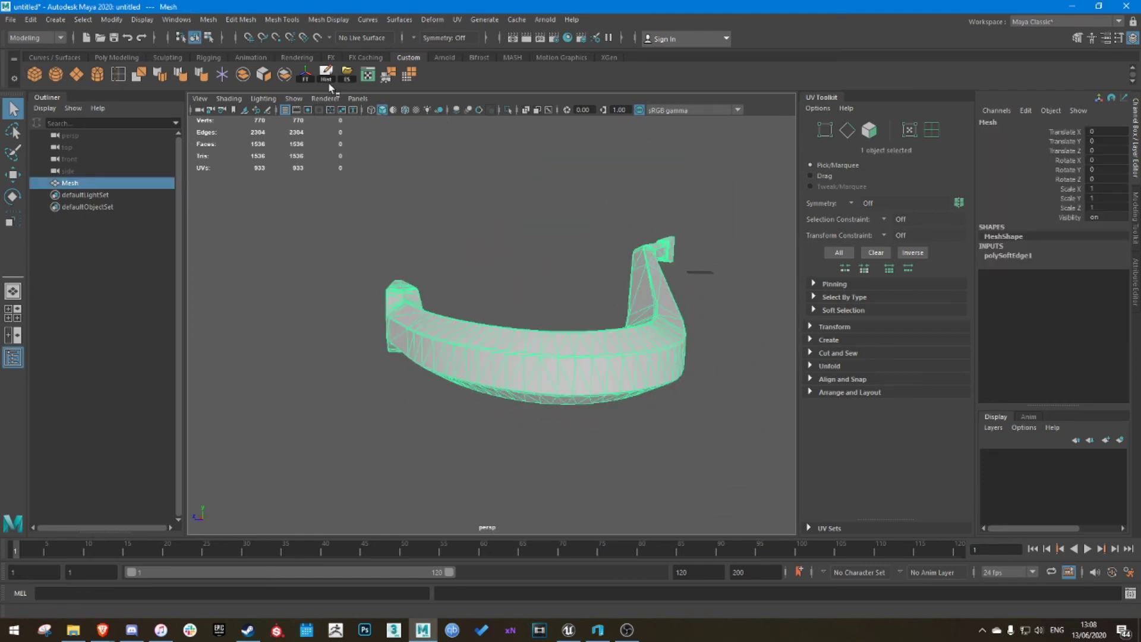
left_click(345, 77)
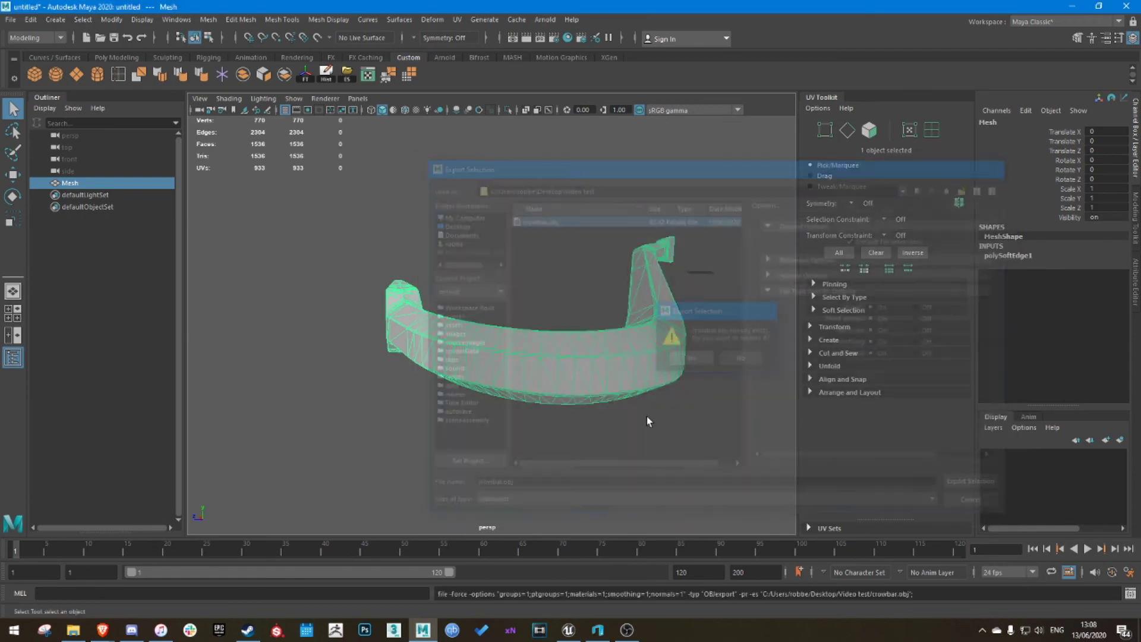
Reimport the crowbar static mesh from the smoothed crowbar.obj, keeping the material matching.
left_click(566, 631)
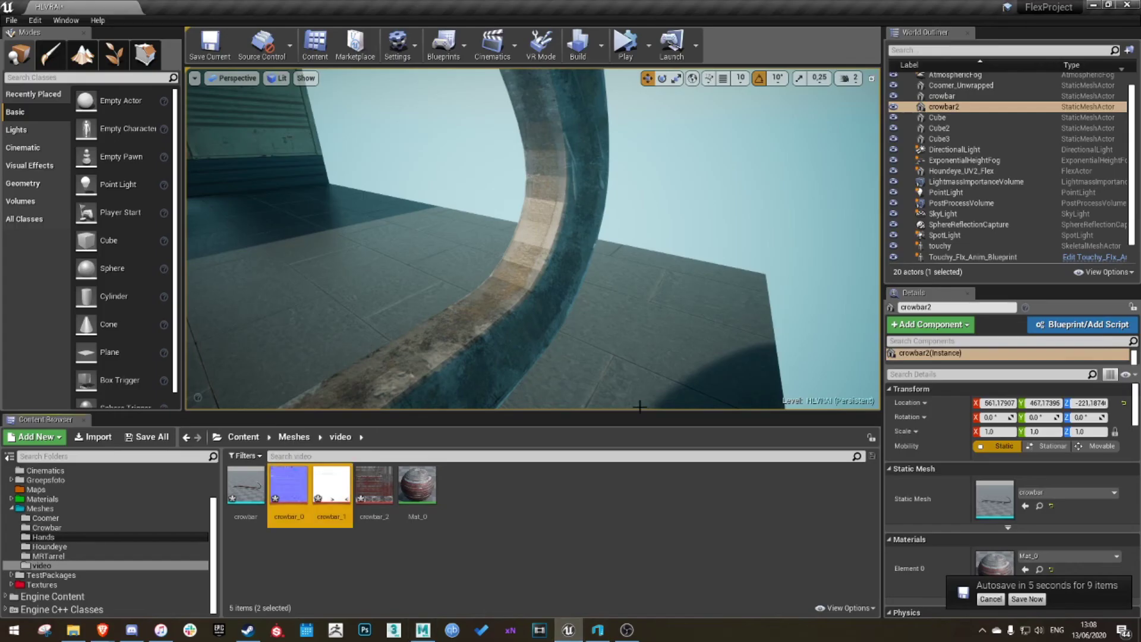
left_click(417, 484)
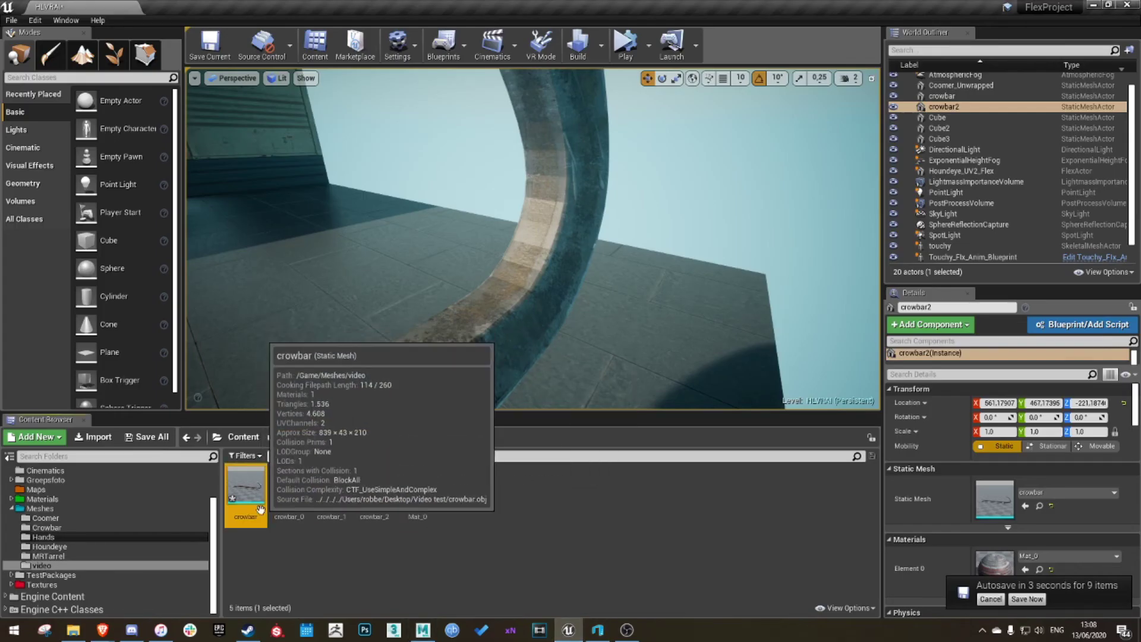
right_click(245, 484)
left_click(298, 204)
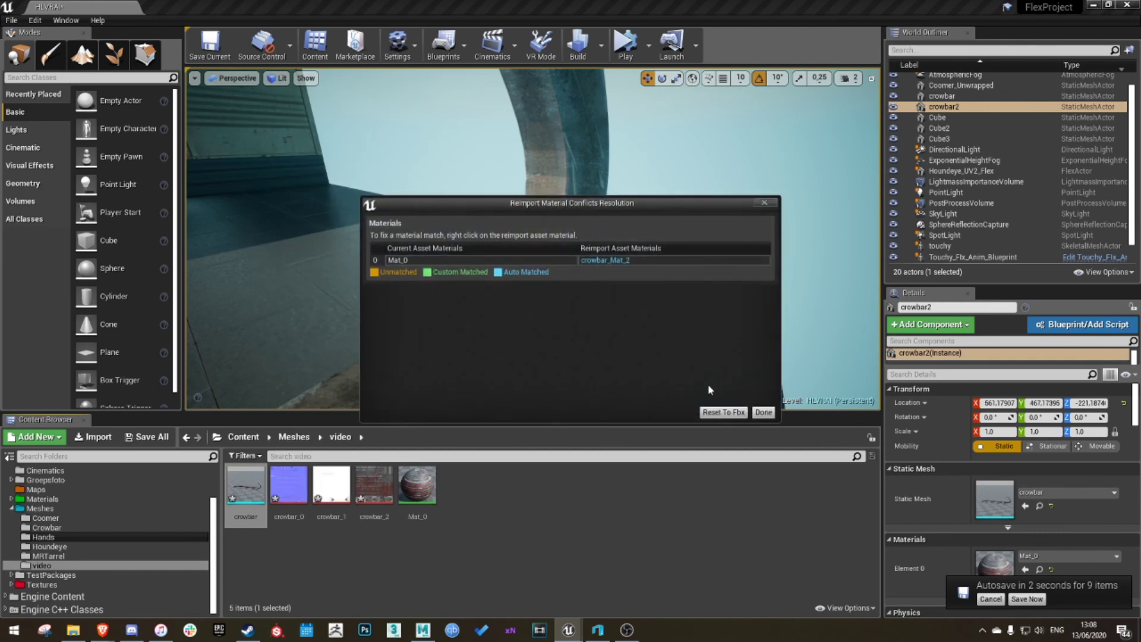
left_click(759, 481)
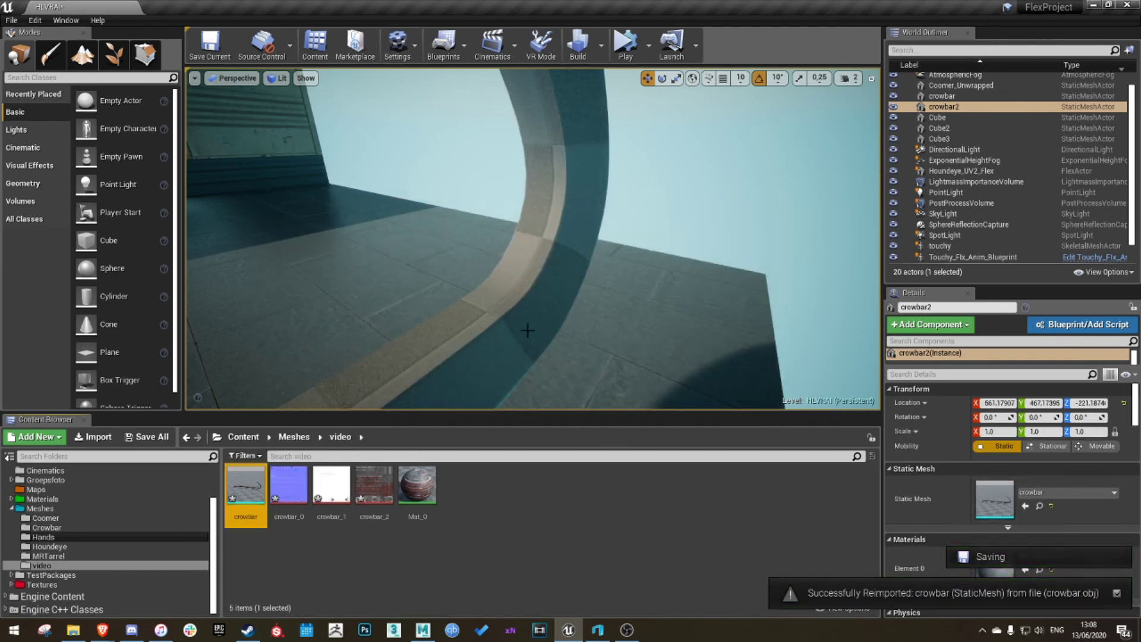
Apply Mat_0 to crowbar2 in the level and scale it down uniformly to 0.414.
left_click_drag(417, 485, 513, 306)
right_click_drag(715, 209, 582, 268)
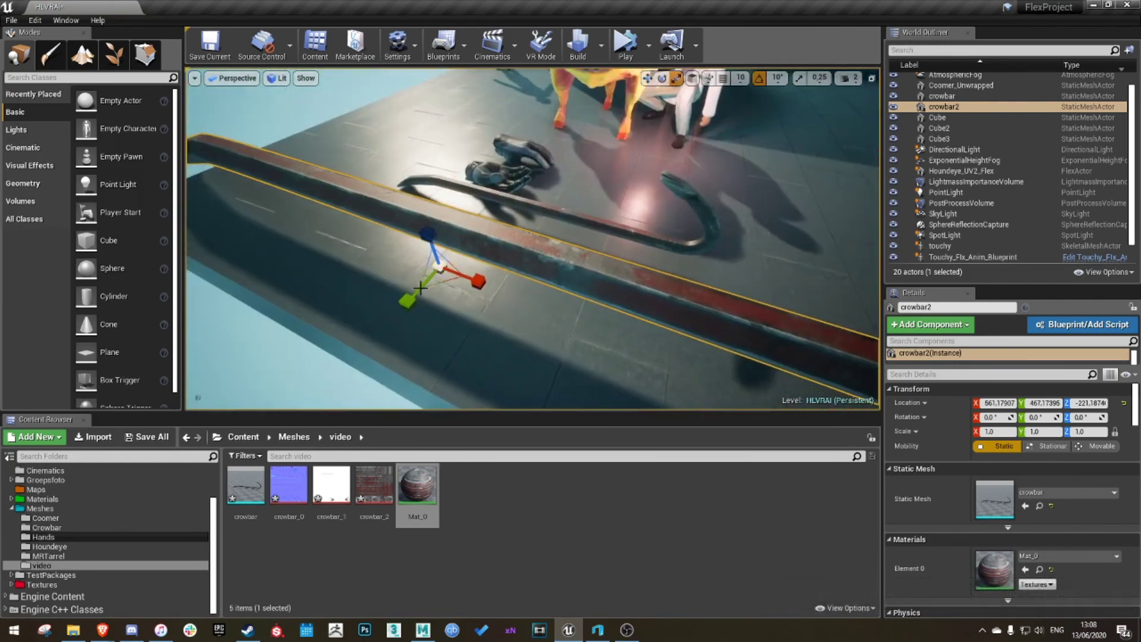
left_click_drag(438, 268, 421, 302)
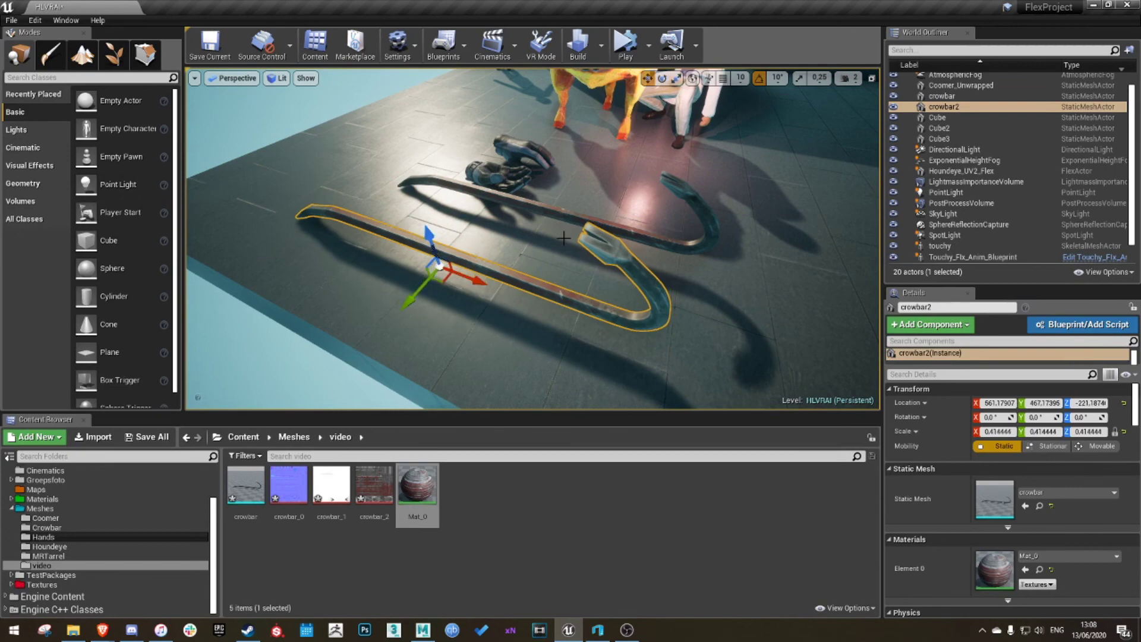